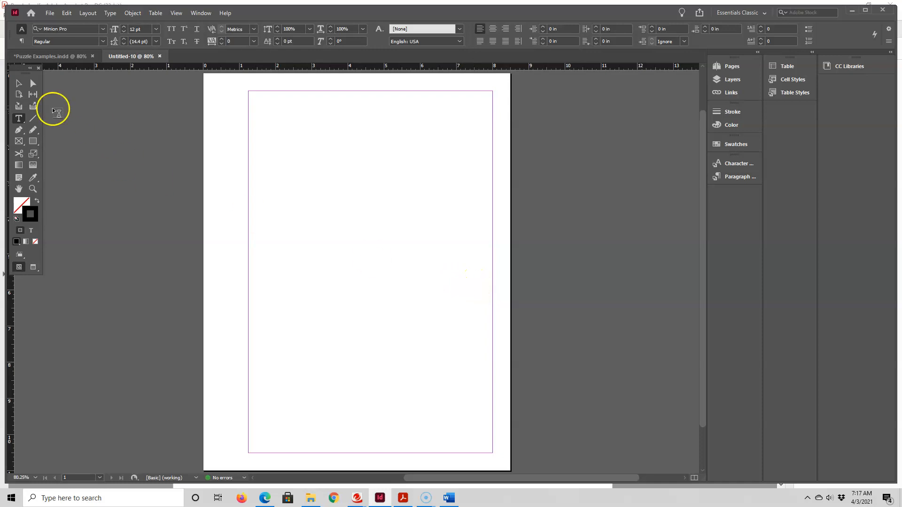
# Draw a text frame across page 1 between the side margins and enter BOOK TITLE
pyautogui.moveTo(250, 134); pyautogui.dragTo(492, 332)
pyautogui.write('B')
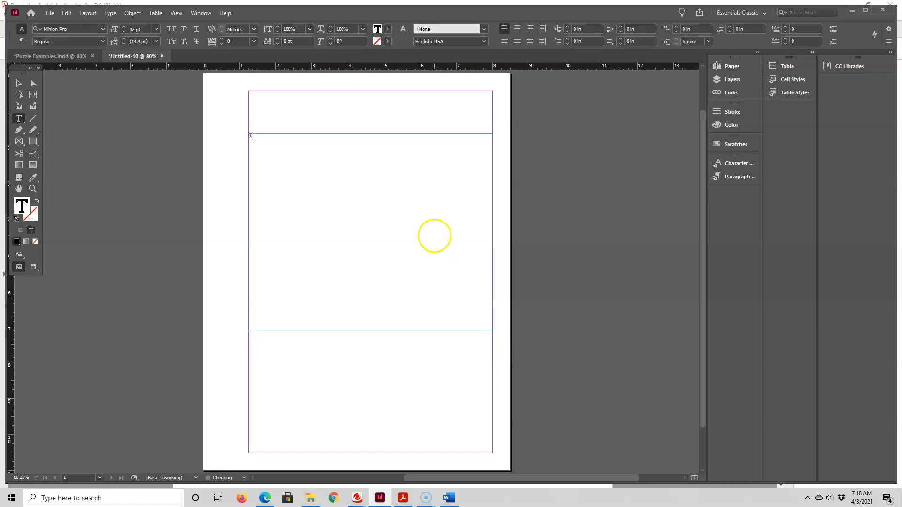
pyautogui.write('OOK TITLE')
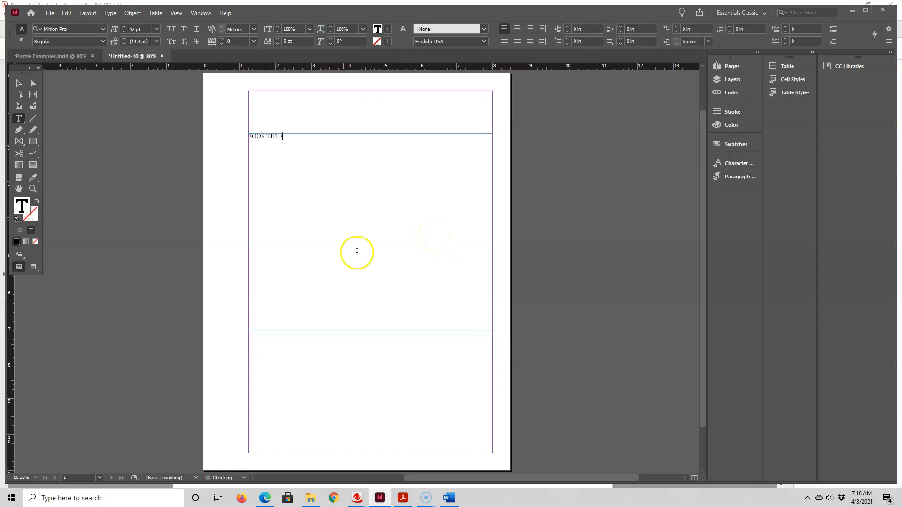
# Centre the BOOK TITLE text and set its size to 60 pt
pyautogui.moveTo(285, 135); pyautogui.dragTo(244, 135)
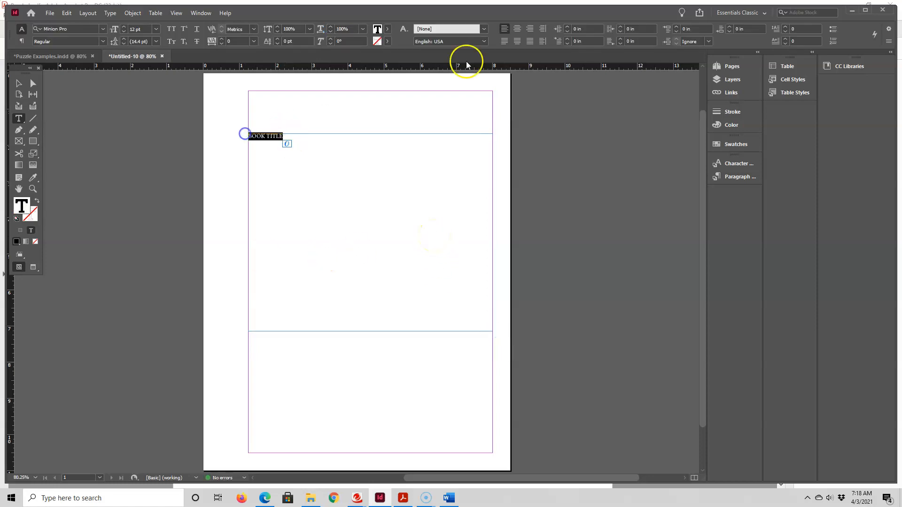
pyautogui.click(517, 28)
pyautogui.click(156, 28)
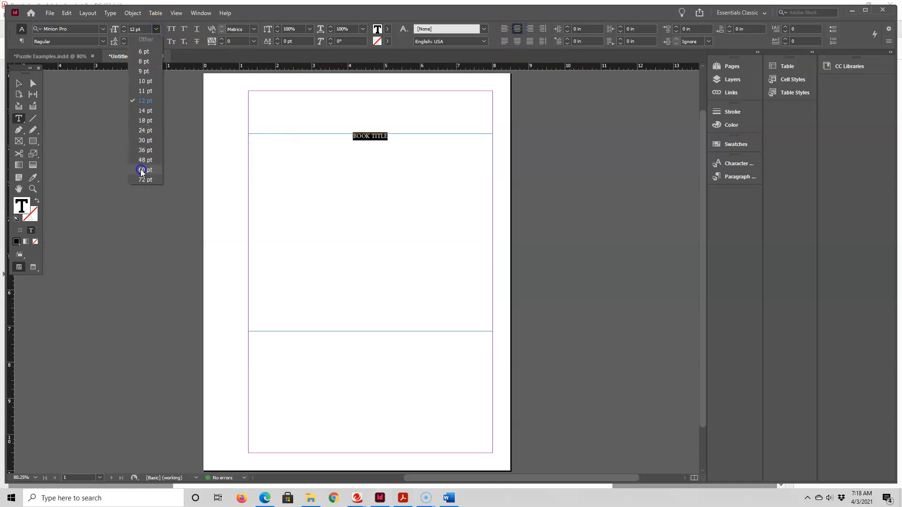
pyautogui.click(141, 169)
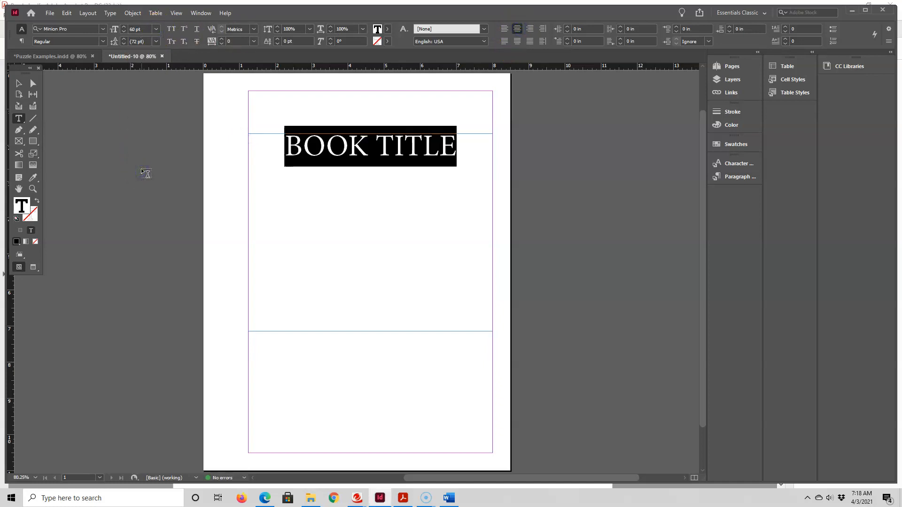
# Add two pages after page 1 as a facing spread
pyautogui.click(734, 67)
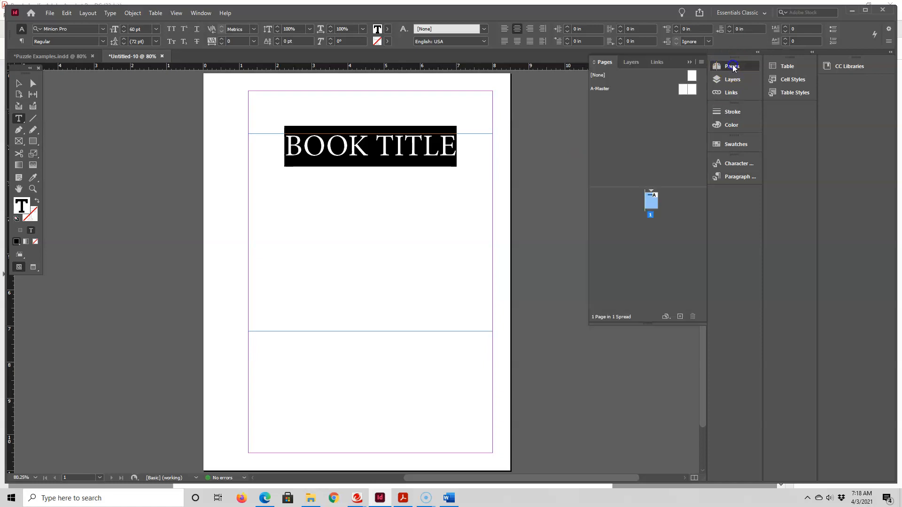
pyautogui.click(680, 317)
pyautogui.click(680, 317)
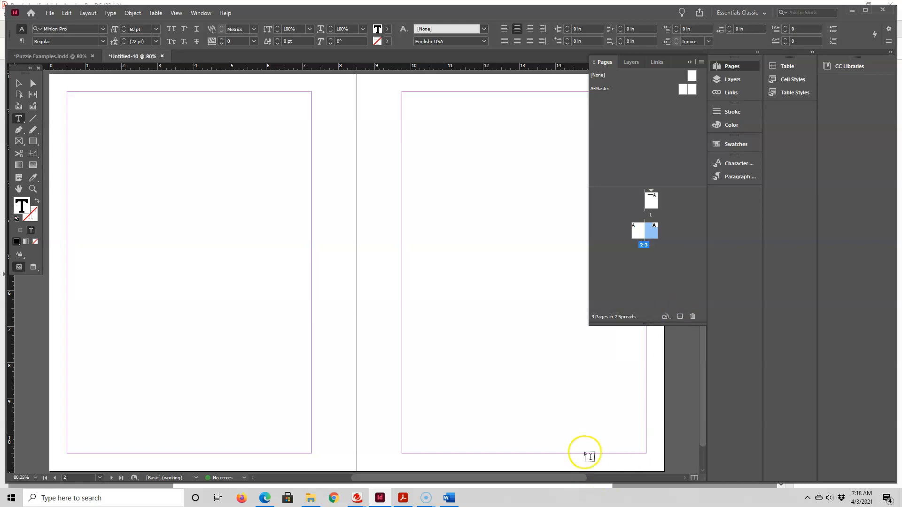
pyautogui.click(689, 62)
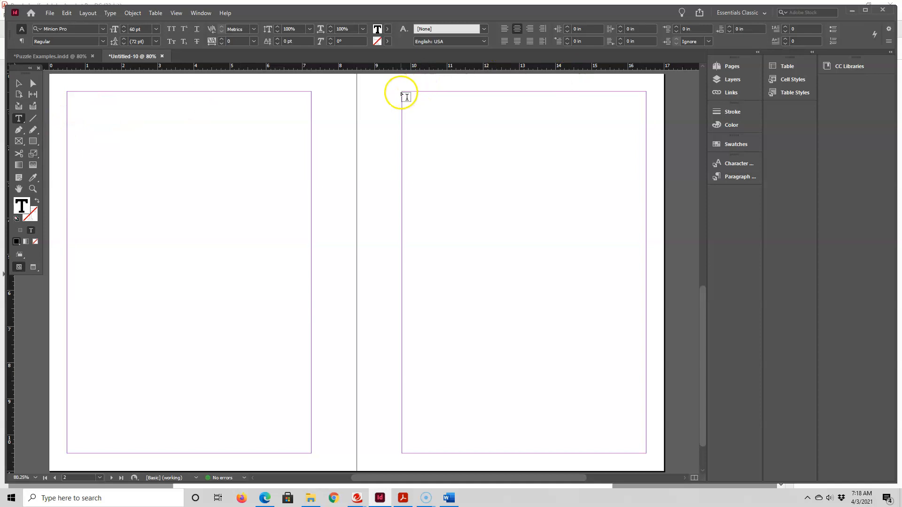
# Add a centred 60 pt PUZZLE TITLE heading across page 3's top margin and shorten its frame to about 0.96 in high
pyautogui.moveTo(402, 92); pyautogui.dragTo(646, 142)
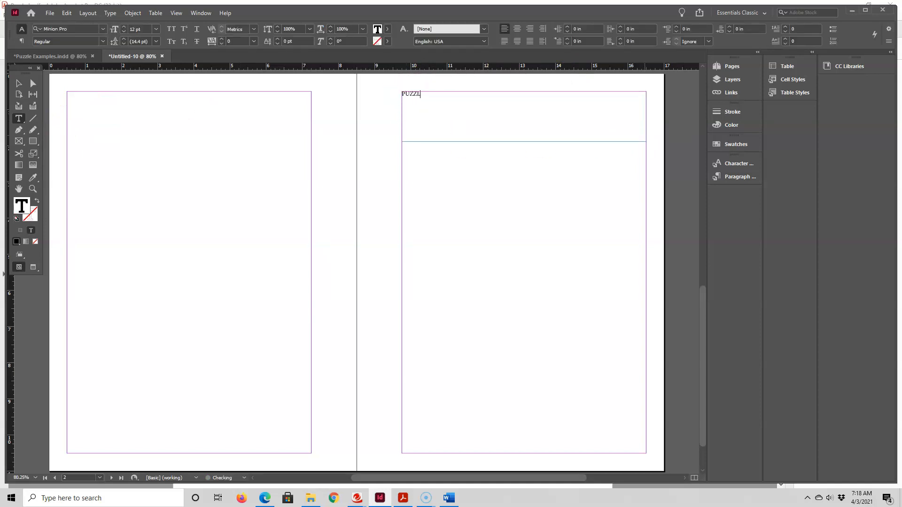
pyautogui.write('PUZZLE TITLE')
pyautogui.moveTo(445, 96); pyautogui.dragTo(390, 91)
pyautogui.click(155, 29)
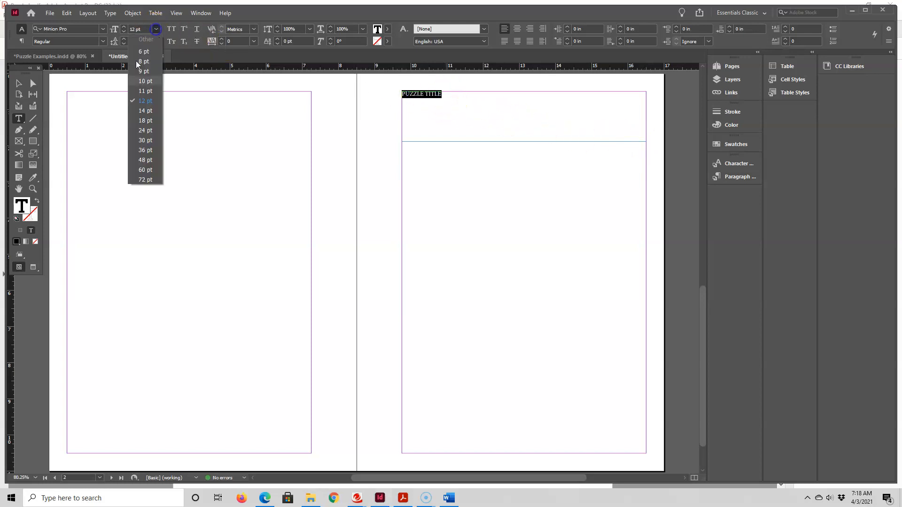
pyautogui.click(142, 172)
pyautogui.click(517, 29)
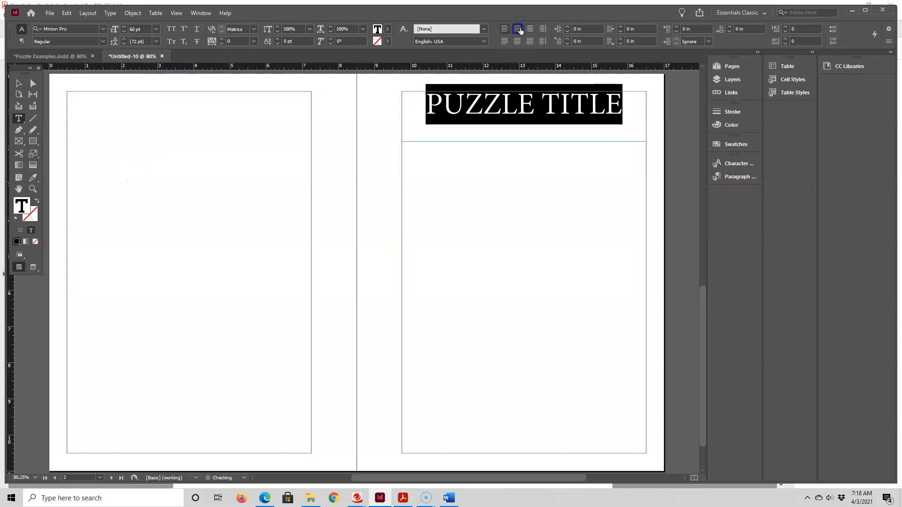
pyautogui.click(18, 82)
pyautogui.moveTo(524, 141); pyautogui.dragTo(524, 126)
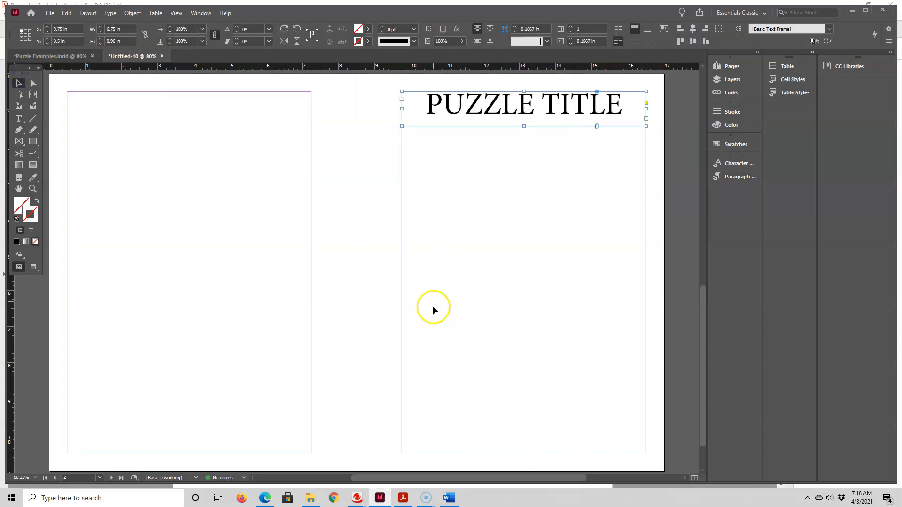
# Draw a text frame about 1.76 in high along page 3's bottom margin and enter ACROSS in 18 pt Arial
pyautogui.click(18, 119)
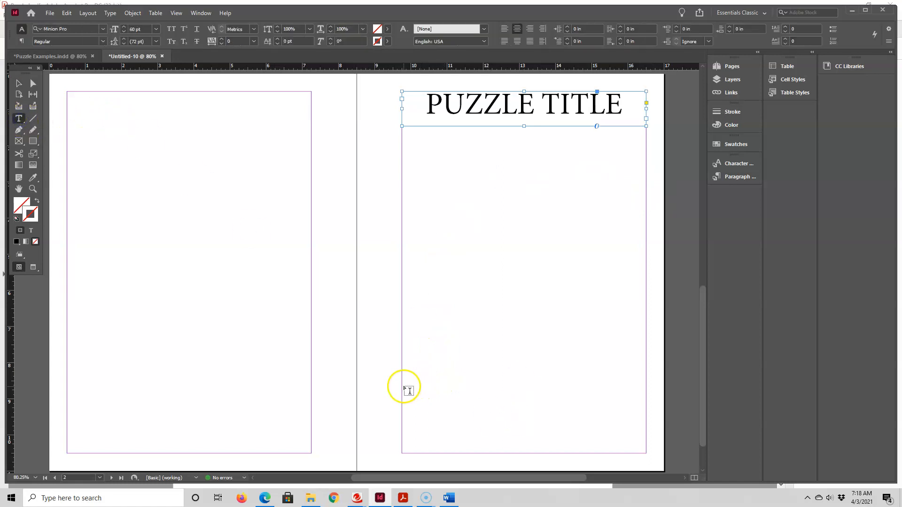
pyautogui.moveTo(403, 390); pyautogui.dragTo(646, 453)
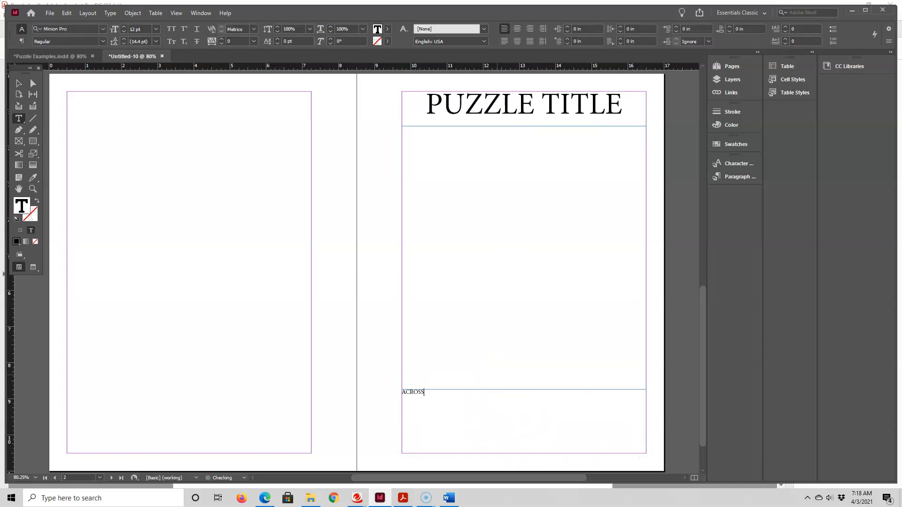
pyautogui.moveTo(428, 392); pyautogui.dragTo(405, 389)
pyautogui.click(156, 29)
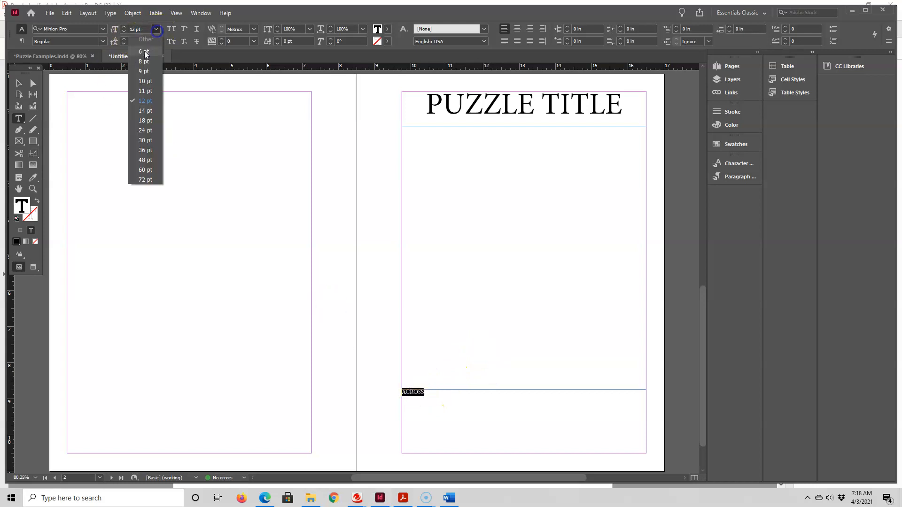
pyautogui.click(145, 121)
pyautogui.click(102, 29)
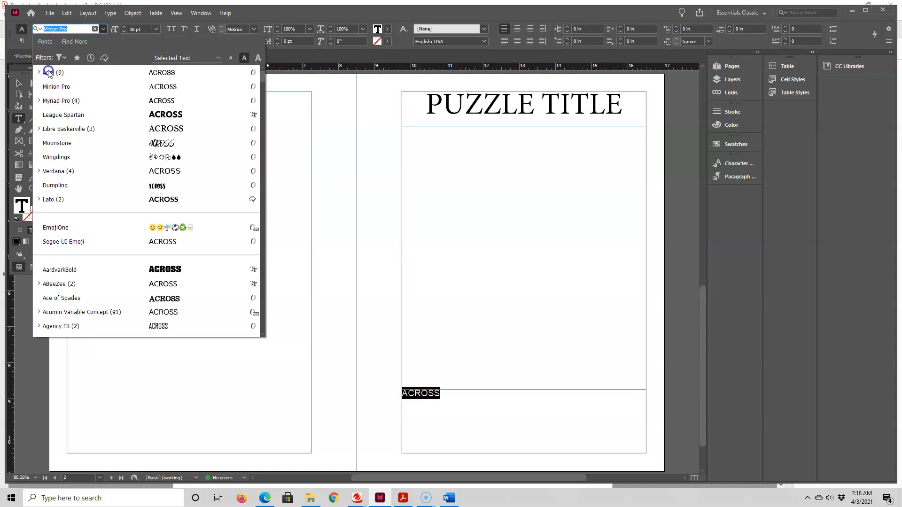
pyautogui.click(48, 73)
# Create a character style named LETTERS from the last letter of ACROSS, keeping Arial at 18 pt
pyautogui.click(435, 393)
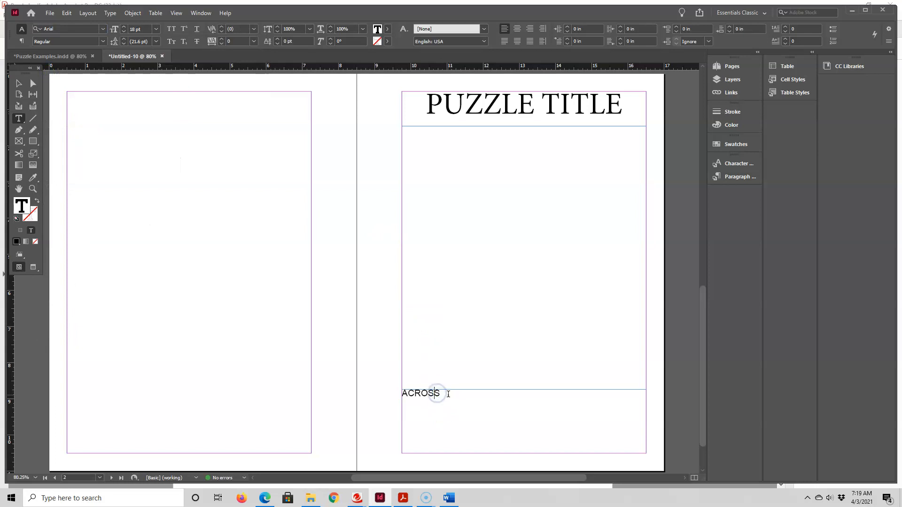
pyautogui.moveTo(441, 395); pyautogui.dragTo(437, 394)
pyautogui.click(430, 382)
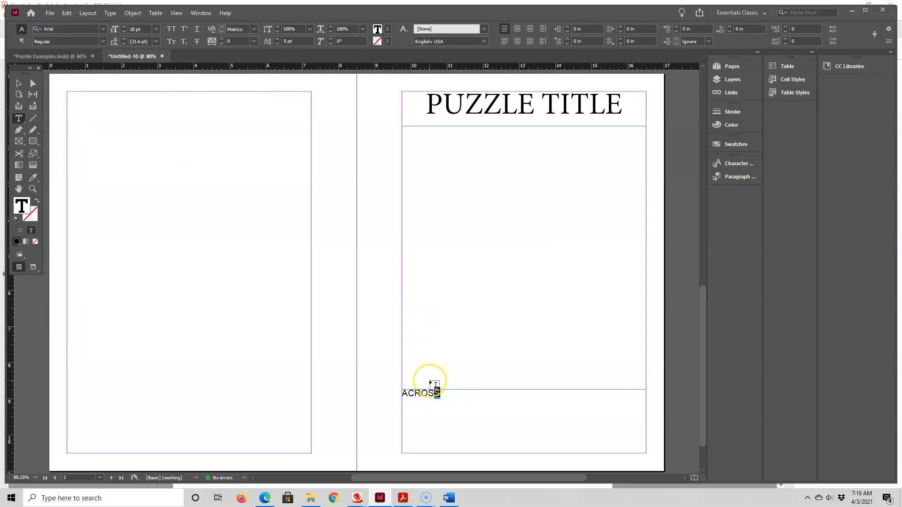
pyautogui.click(110, 13)
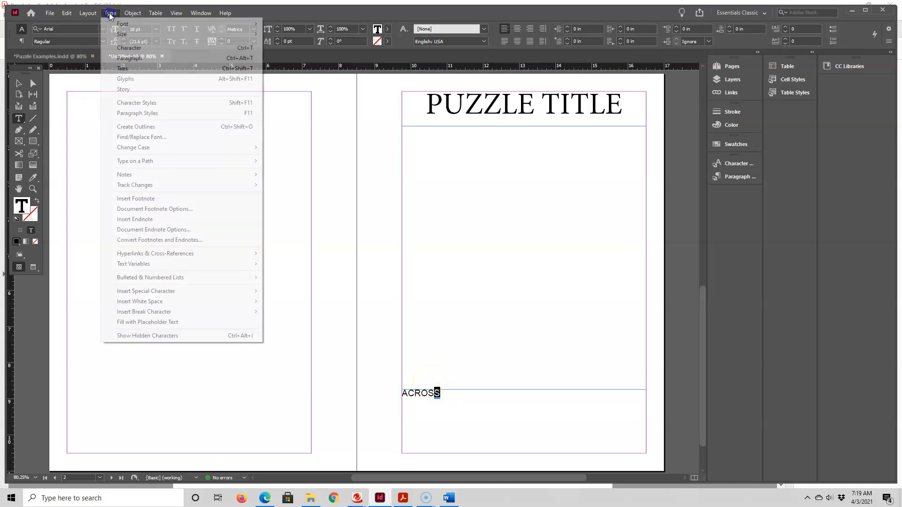
pyautogui.click(135, 102)
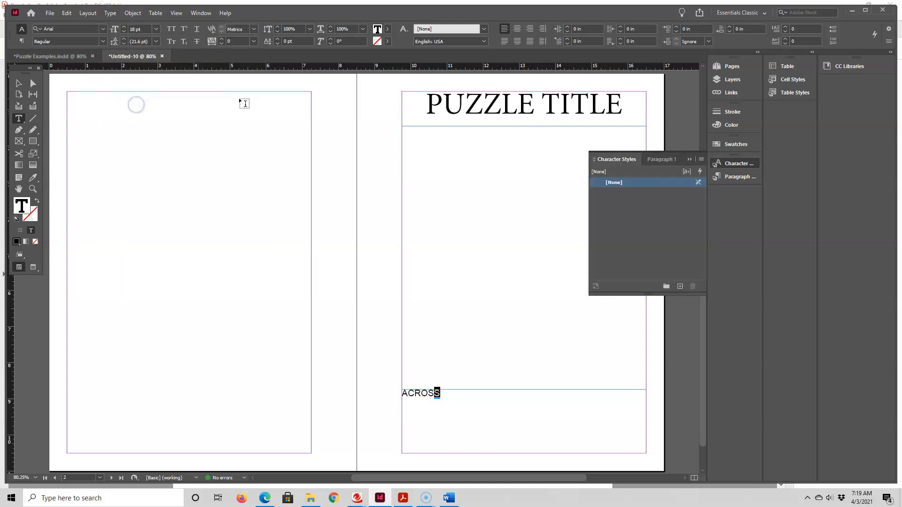
pyautogui.click(679, 286)
pyautogui.doubleClick(625, 193)
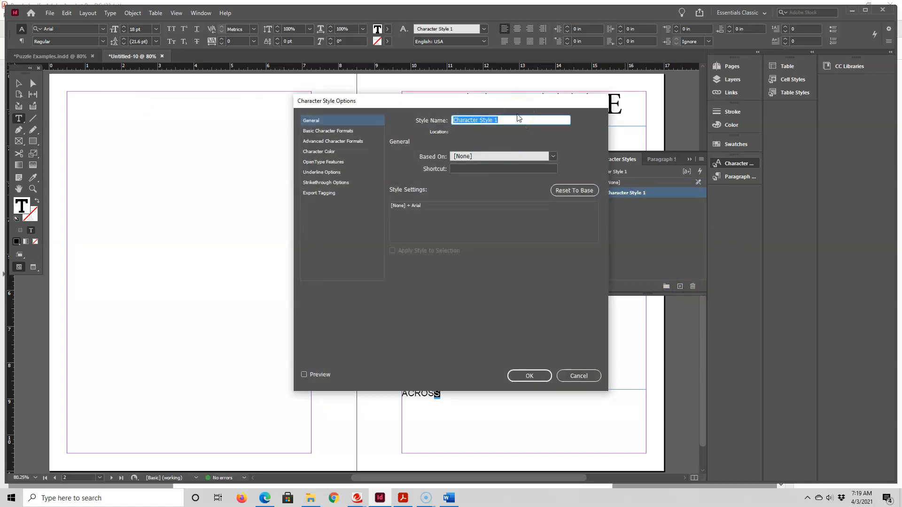
pyautogui.write('LETTERS')
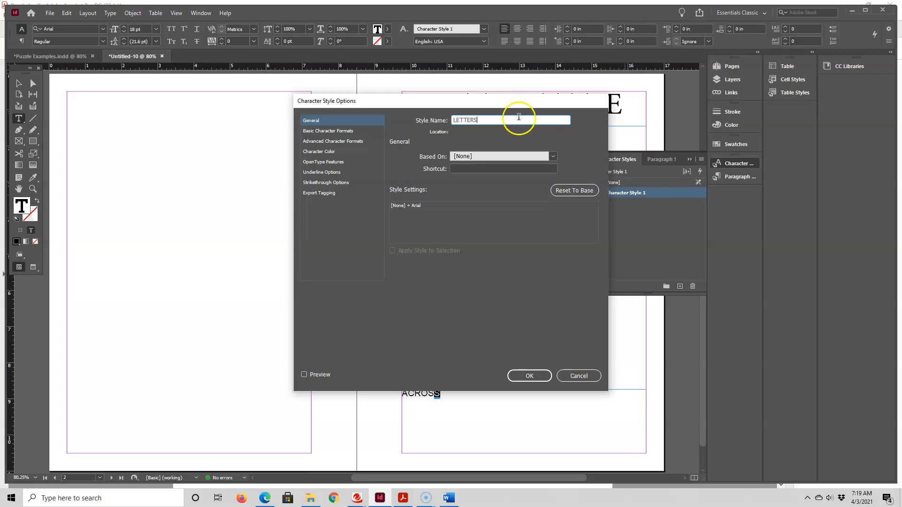
pyautogui.click(327, 131)
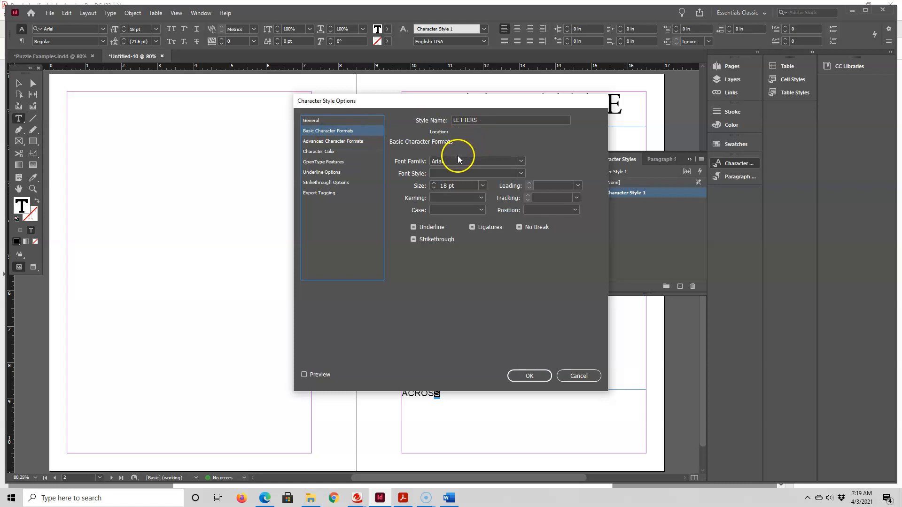
pyautogui.click(530, 376)
# Add five numbered placeholder lines below ACROSS, from "1. Clue" to "5. Clue"
pyautogui.click(440, 391)
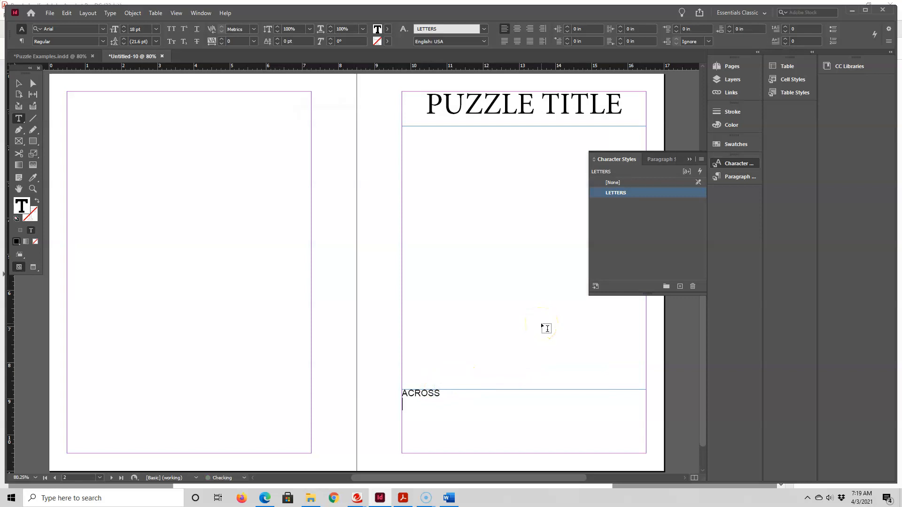
pyautogui.press('Return')
pyautogui.write('1.  Clue')
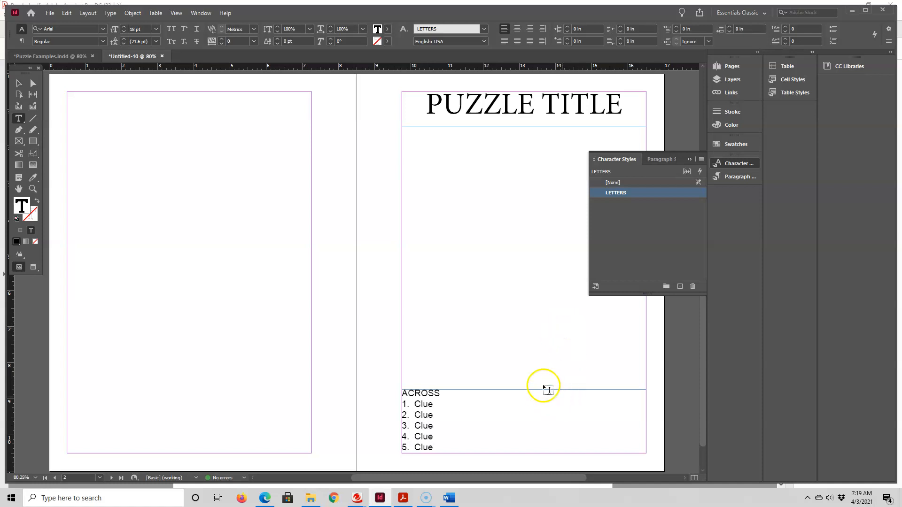
# Narrow the ACROSS clue frame to 3.375 in and place a copy directly beside it up to the outer margin
pyautogui.click(19, 83)
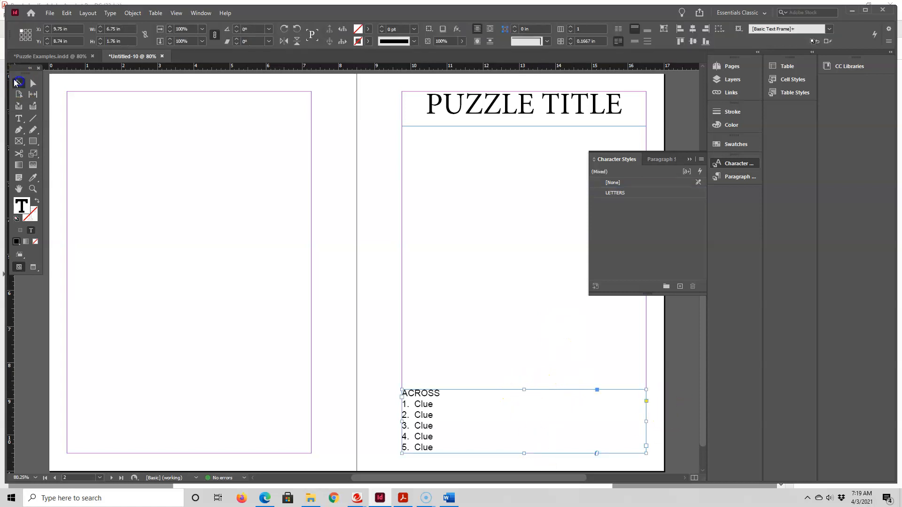
pyautogui.moveTo(646, 422); pyautogui.dragTo(524, 422)
pyautogui.rightClick(480, 404)
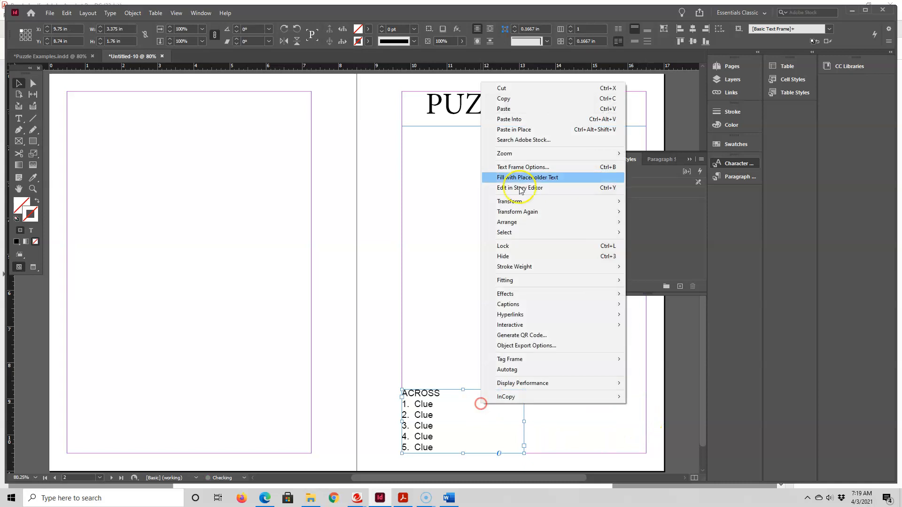
pyautogui.click(522, 98)
pyautogui.rightClick(475, 148)
pyautogui.click(497, 174)
pyautogui.moveTo(383, 261); pyautogui.dragTo(611, 410)
# Replace the heading of the copied clue list with DOWN
pyautogui.doubleClick(550, 394)
pyautogui.moveTo(527, 393); pyautogui.dragTo(570, 392)
pyautogui.write('DOWN')
pyautogui.press('Return')
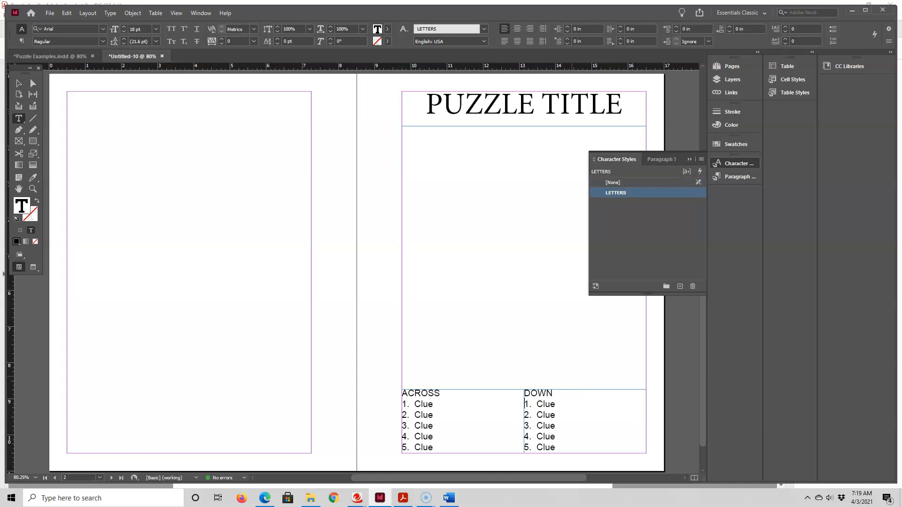
pyautogui.click(689, 160)
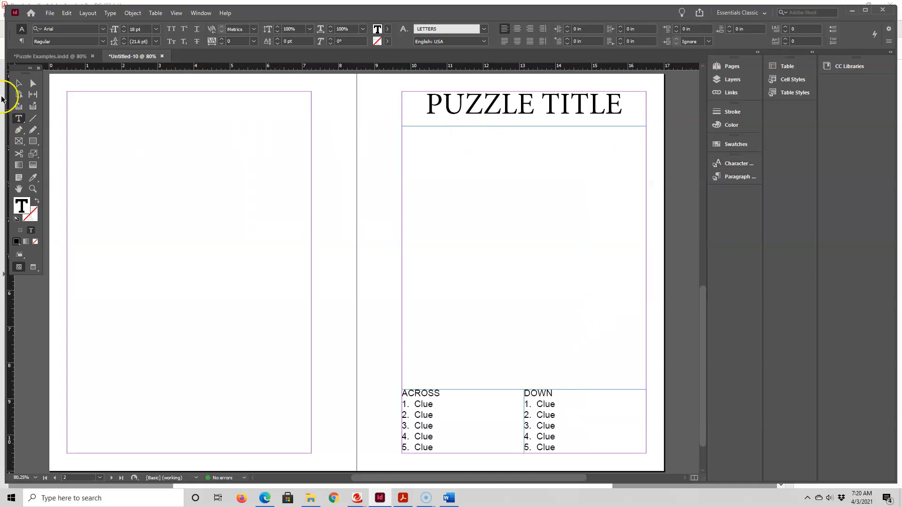
# Create a table with 15 body rows and 15 columns, filling the space between the puzzle title and the clue lists
pyautogui.click(19, 83)
pyautogui.click(418, 192)
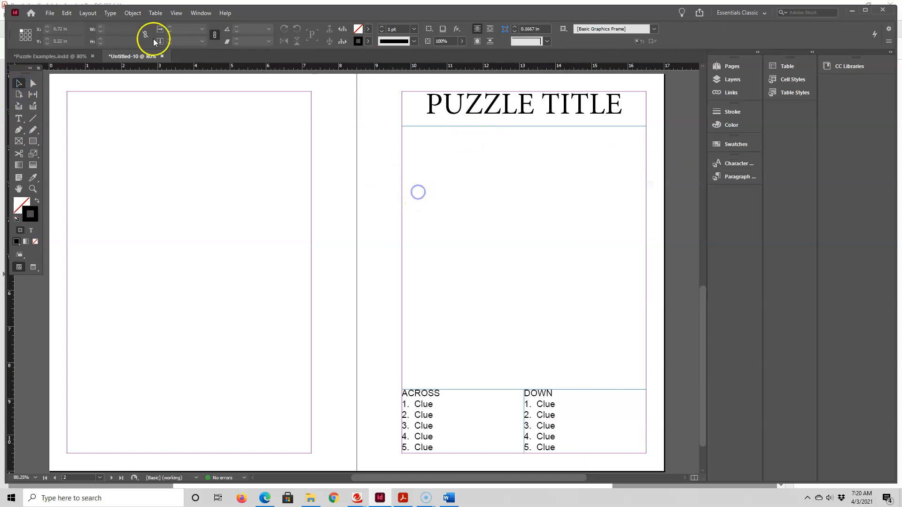
pyautogui.click(156, 13)
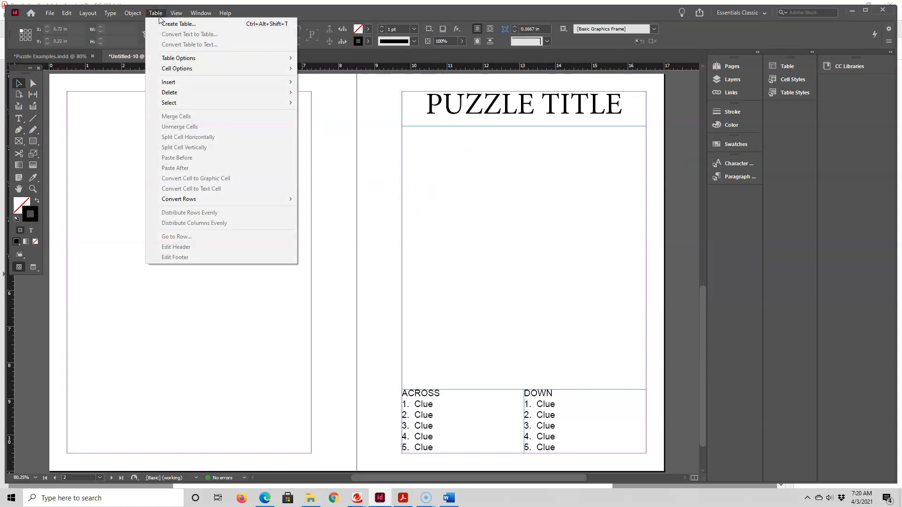
pyautogui.click(162, 23)
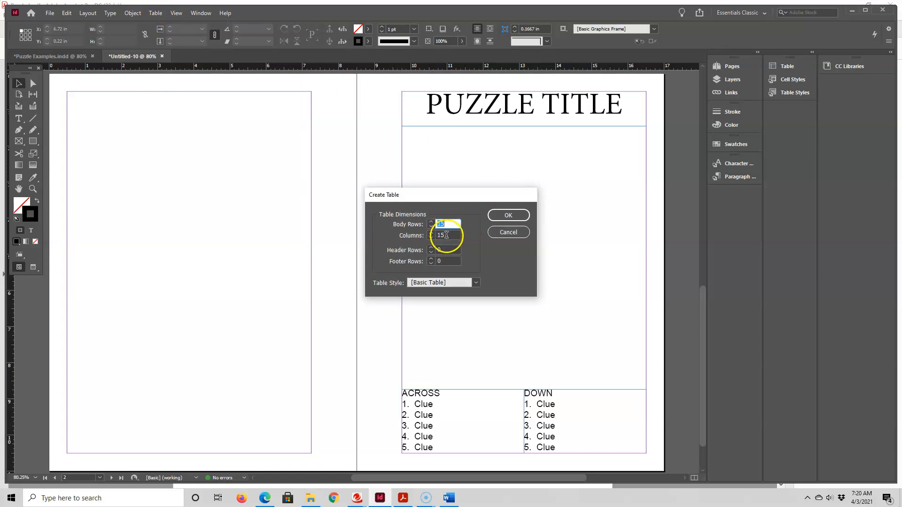
pyautogui.click(510, 214)
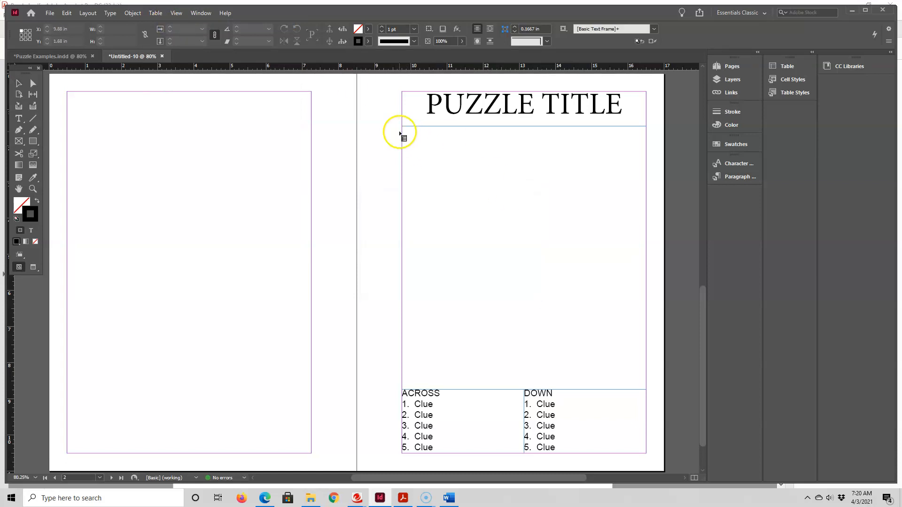
pyautogui.moveTo(402, 133); pyautogui.dragTo(645, 380)
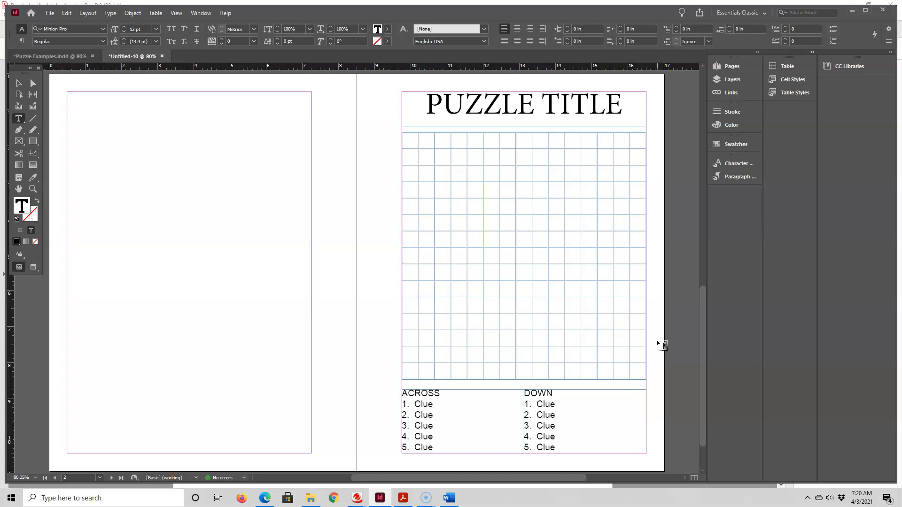
# Switch to the Puzzle Examples.indd document to examine the finished State Capitals crossword and its solution
pyautogui.click(44, 56)
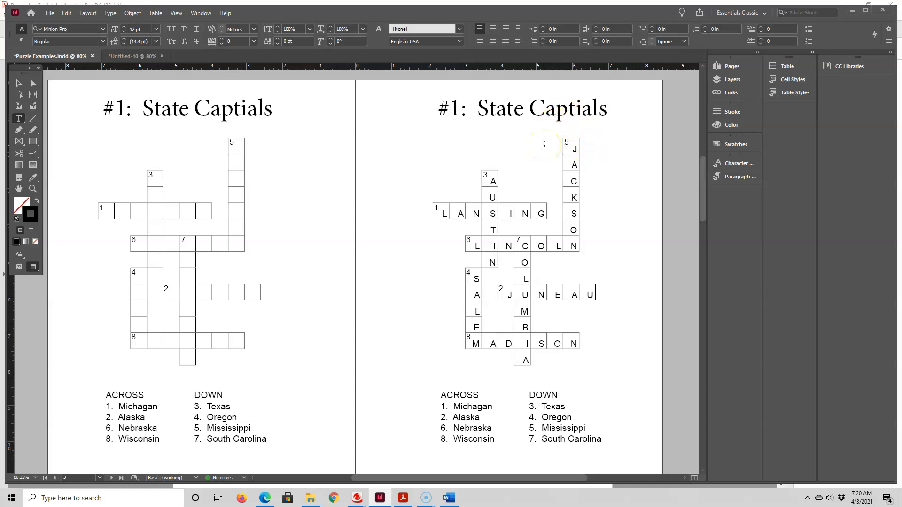
# Switch to Acrobat to examine the puzzle in Puzzle 1.pdf, and return to the Untitled-10 document in InDesign
pyautogui.click(402, 498)
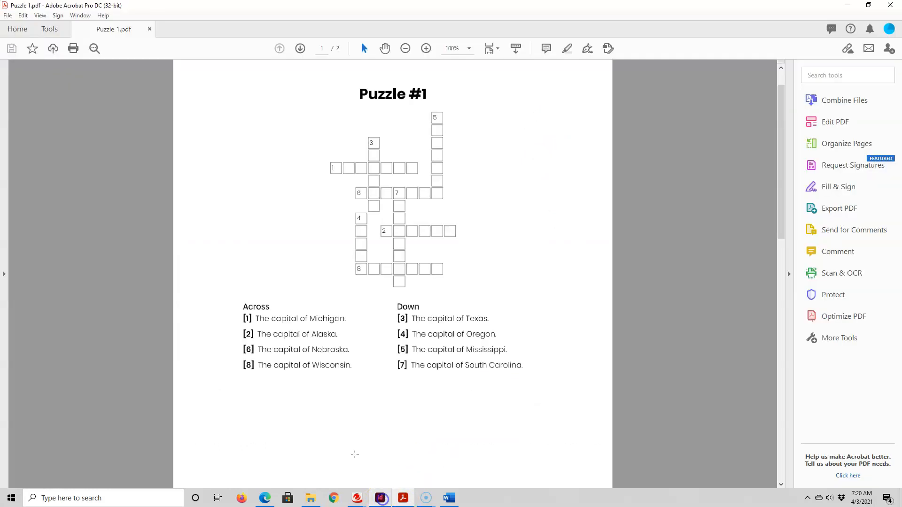
pyautogui.click(380, 498)
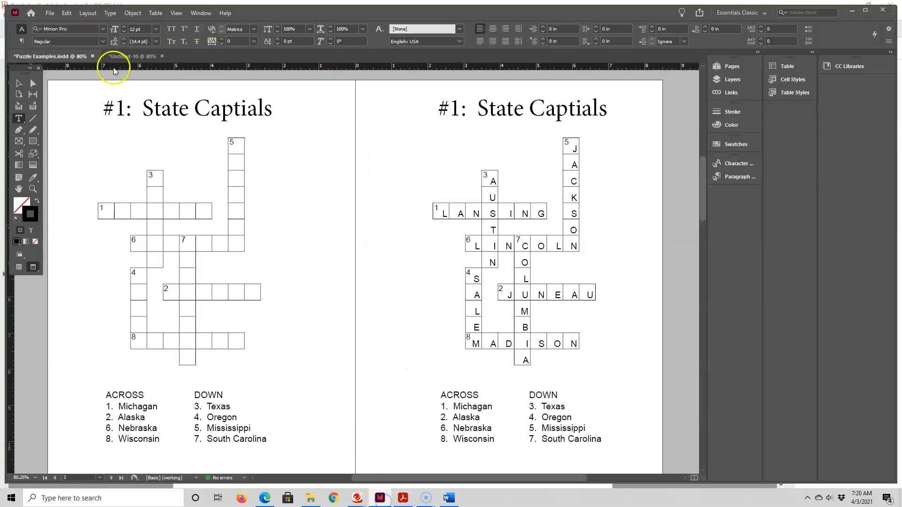
pyautogui.click(145, 59)
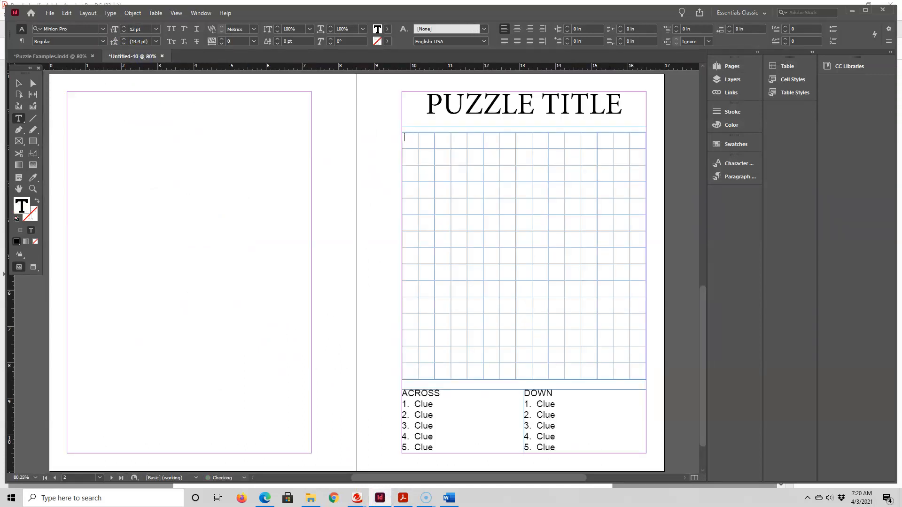
# Enter the letter A in the first cell of the puzzle grid and apply the LETTERS character style to it
pyautogui.click(407, 140)
pyautogui.moveTo(406, 140); pyautogui.dragTo(403, 140)
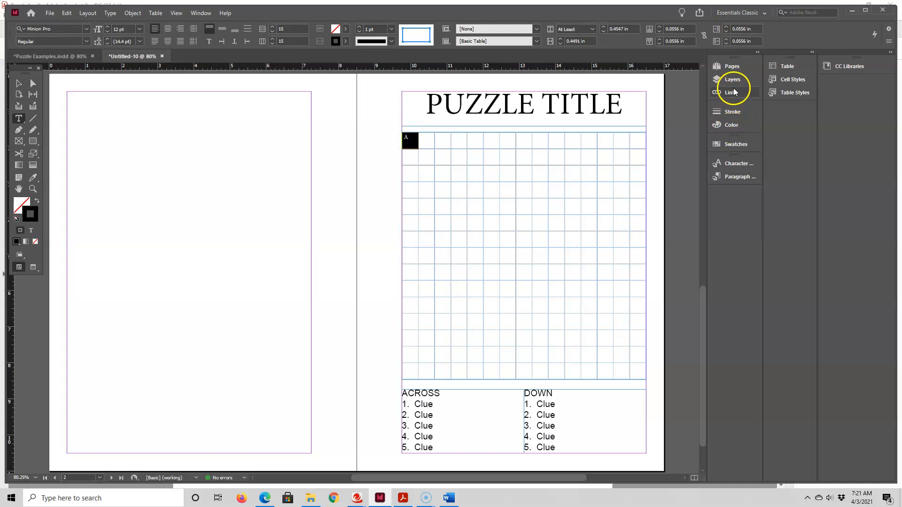
pyautogui.click(737, 163)
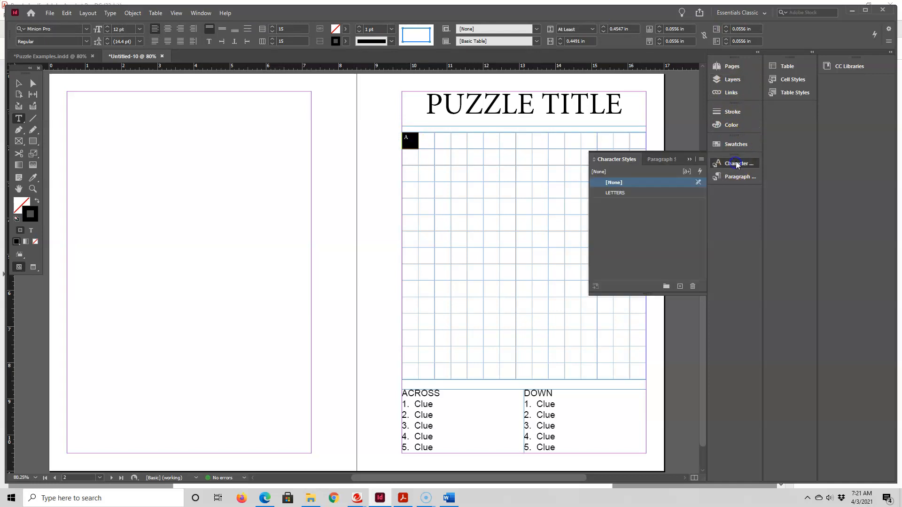
pyautogui.click(615, 194)
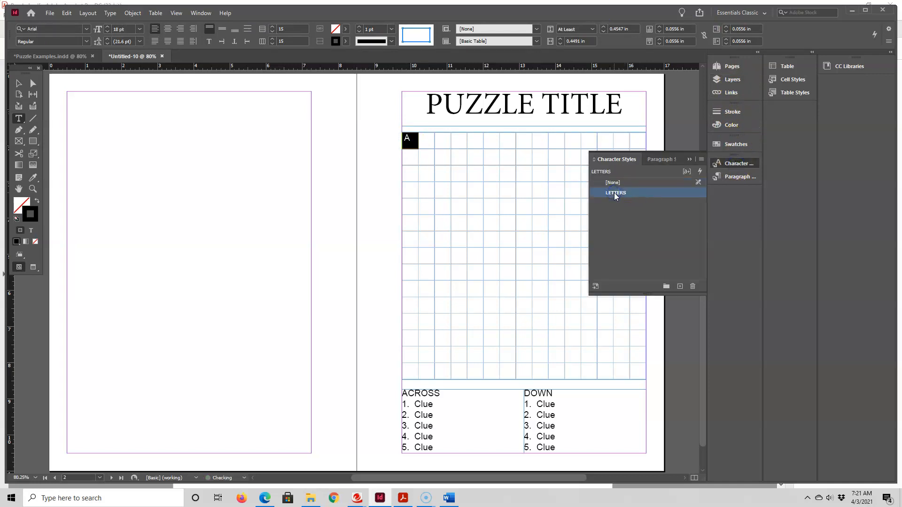
pyautogui.click(690, 160)
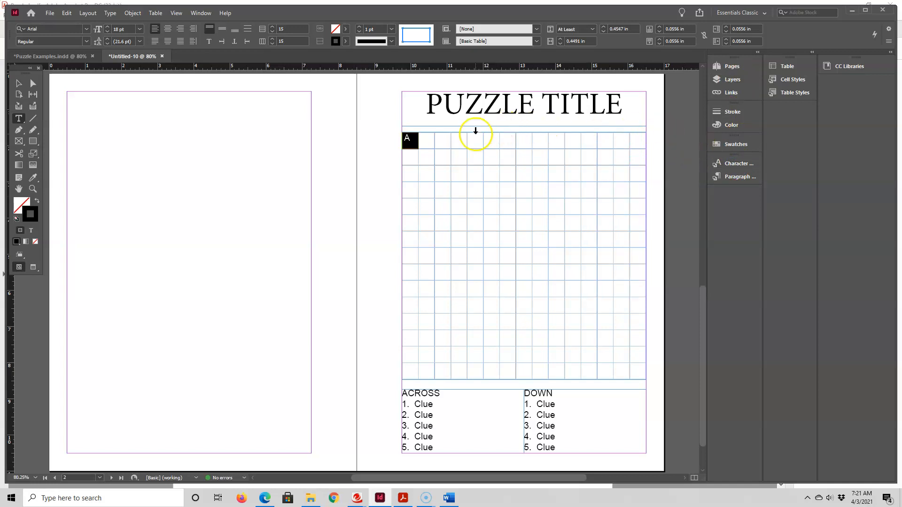
# Align the letter A to the right and bottom of its cell, and deselect the table
pyautogui.click(180, 30)
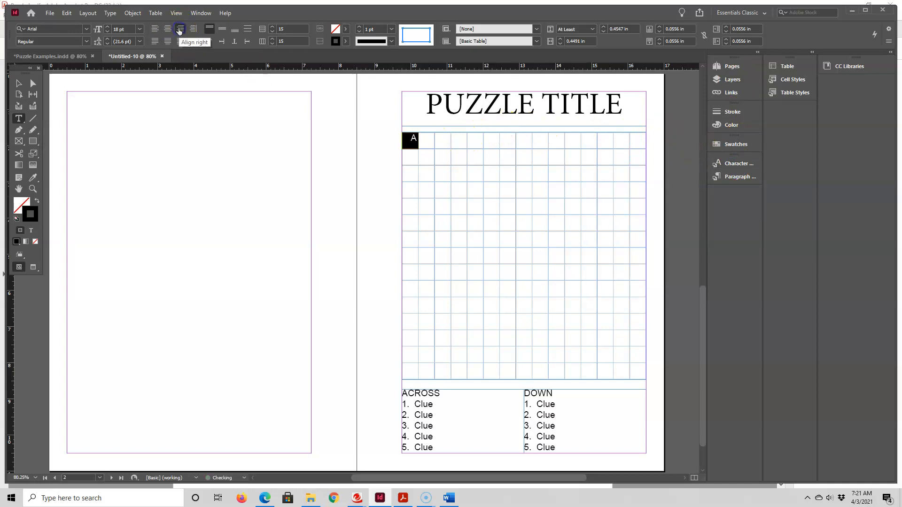
pyautogui.click(234, 30)
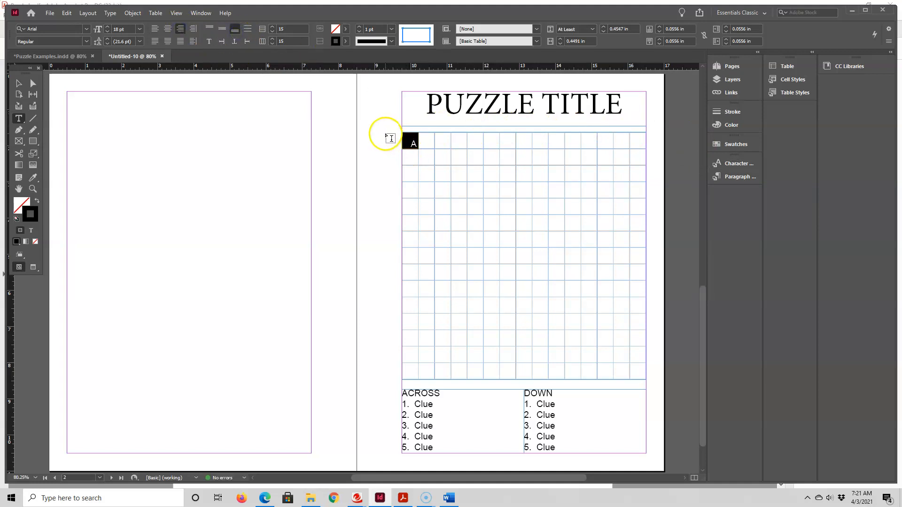
pyautogui.click(19, 83)
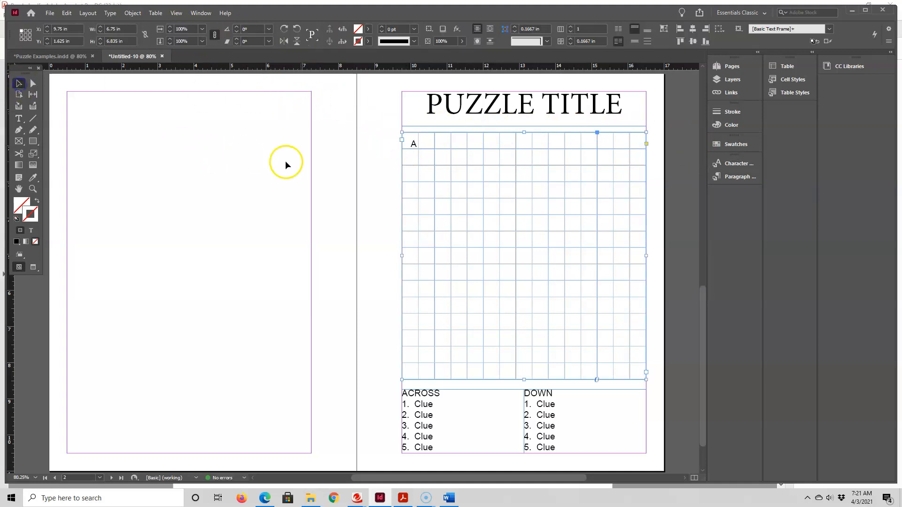
pyautogui.click(376, 142)
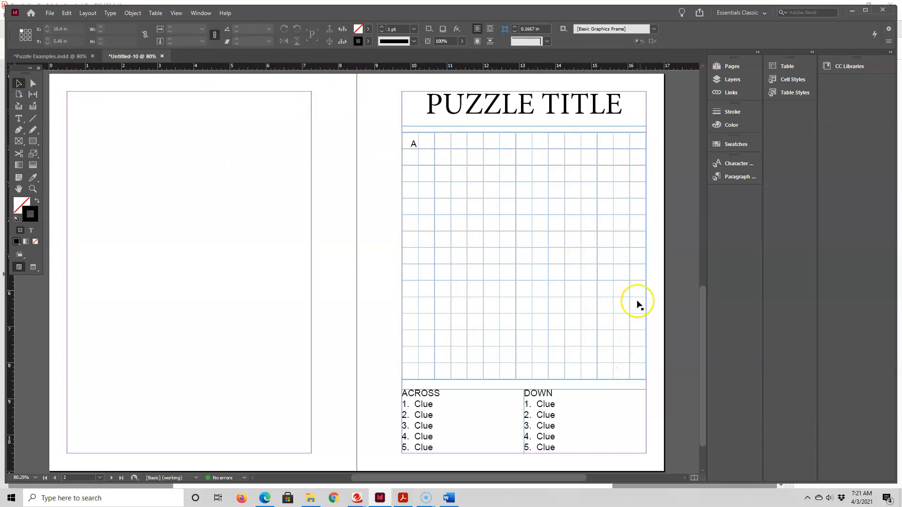
# Apply the LETTERS character style with right and bottom alignment to all cells of the puzzle grid
pyautogui.doubleClick(413, 145)
pyautogui.moveTo(410, 143); pyautogui.dragTo(635, 383)
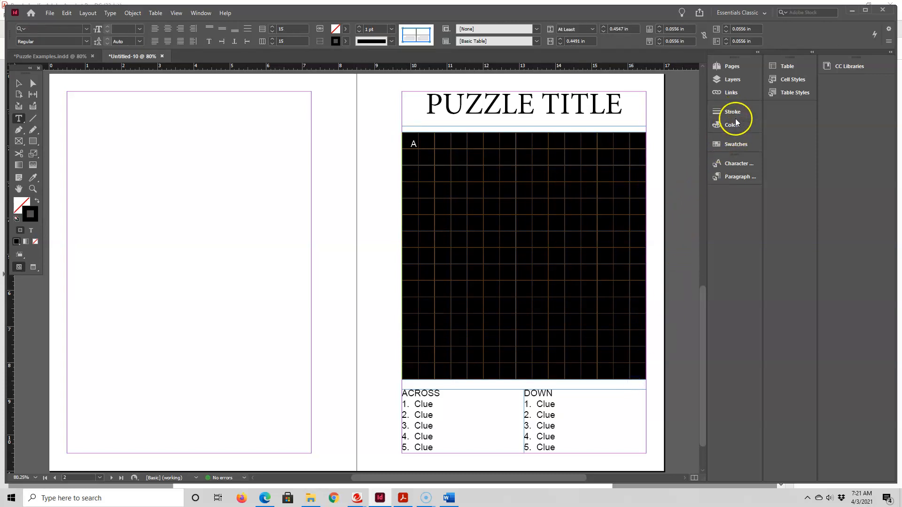
pyautogui.click(734, 162)
pyautogui.click(619, 193)
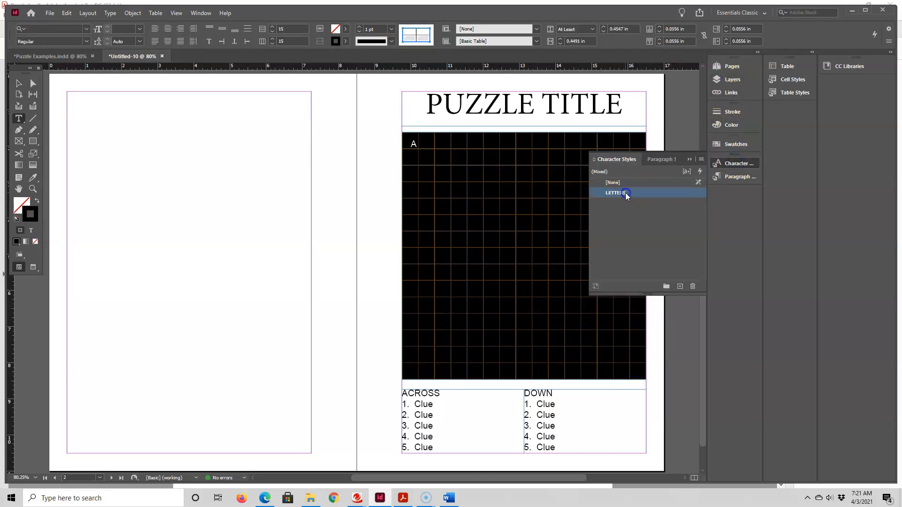
pyautogui.click(181, 29)
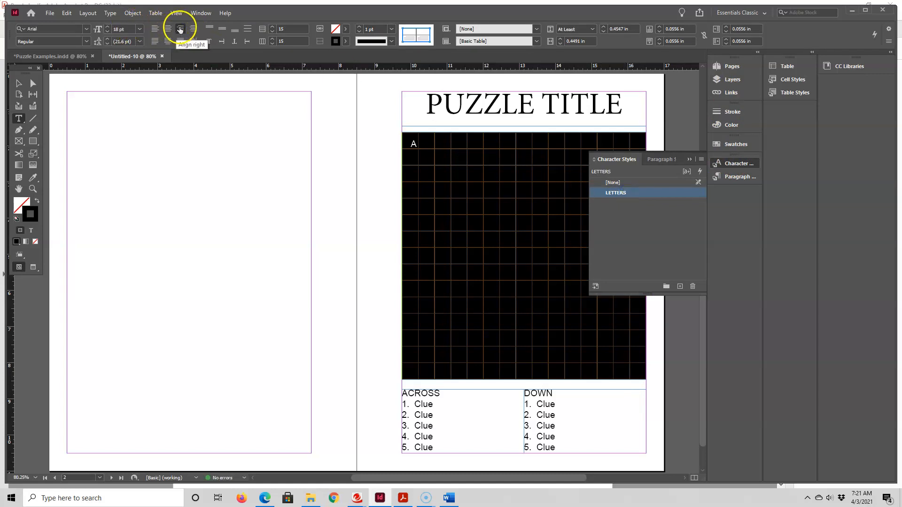
pyautogui.click(235, 29)
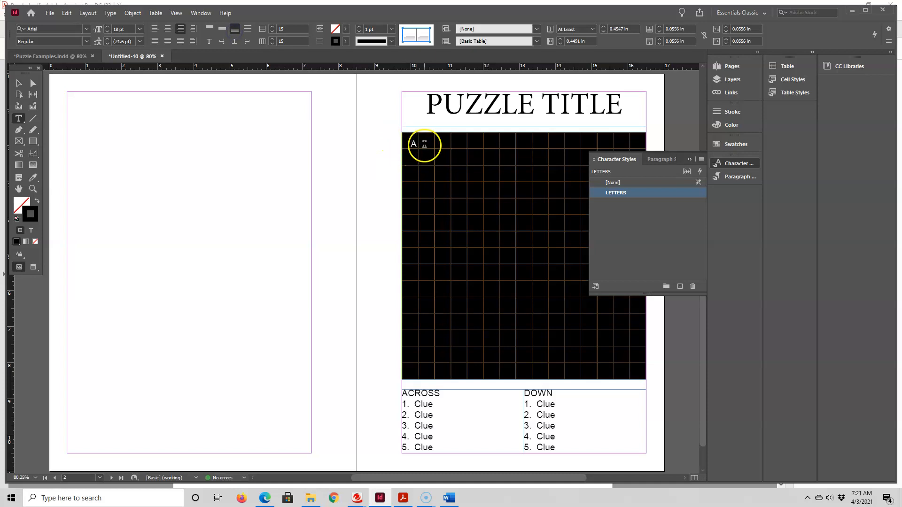
# Fill the next four cells of the grid's first row with the letters B, C, D and E
pyautogui.click(424, 144)
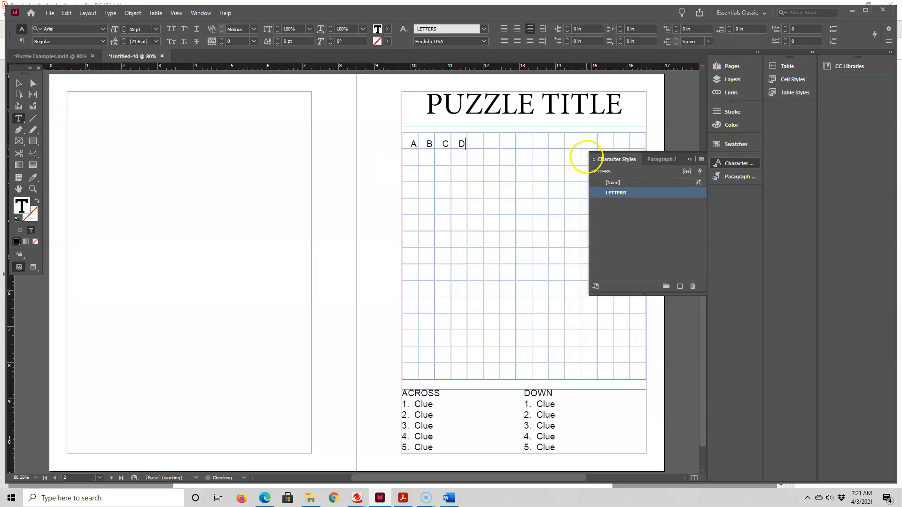
pyautogui.write('E')
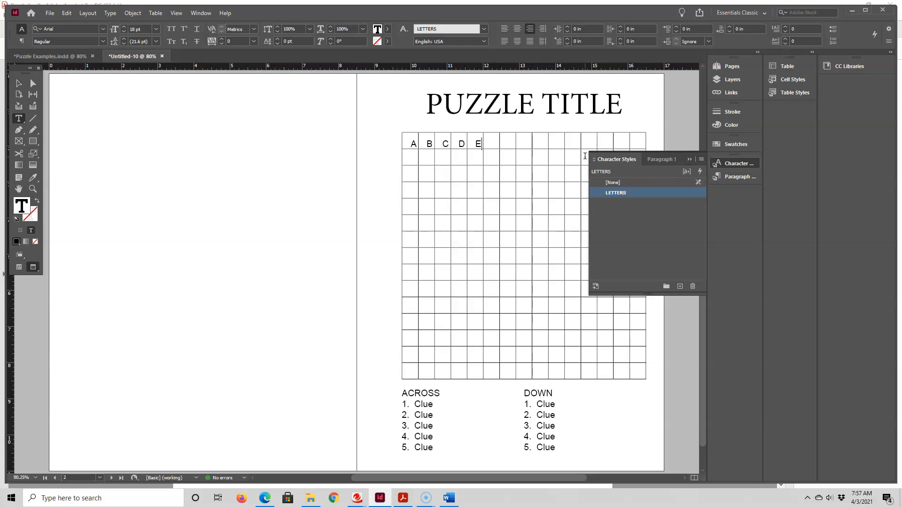
# Create a small text frame containing the number 1 in the margin beside the grid, with a font size of 16 pt
pyautogui.click(366, 117)
pyautogui.moveTo(365, 112); pyautogui.dragTo(381, 130)
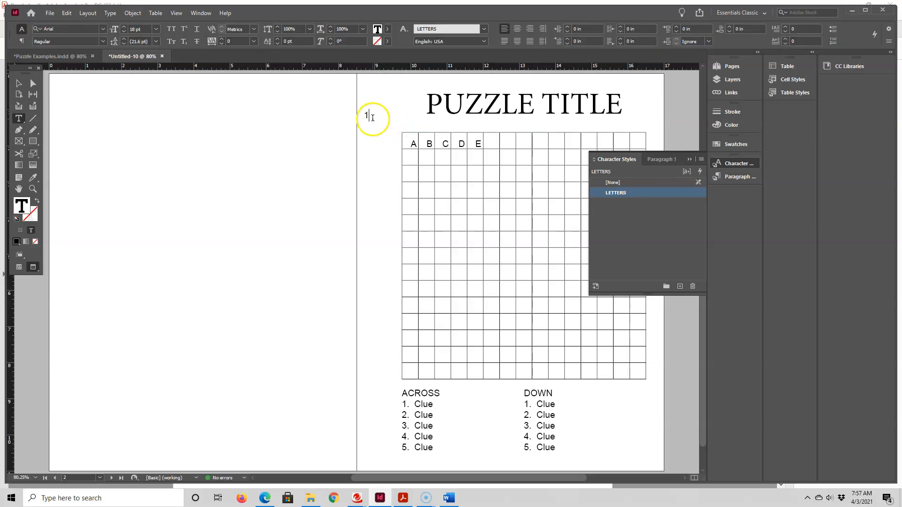
pyautogui.click(374, 118)
pyautogui.click(156, 29)
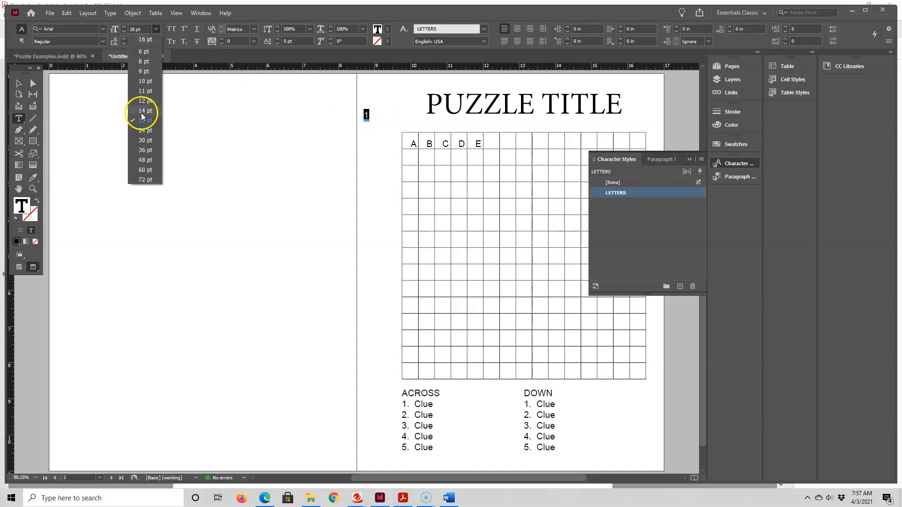
pyautogui.click(137, 28)
pyautogui.click(145, 29)
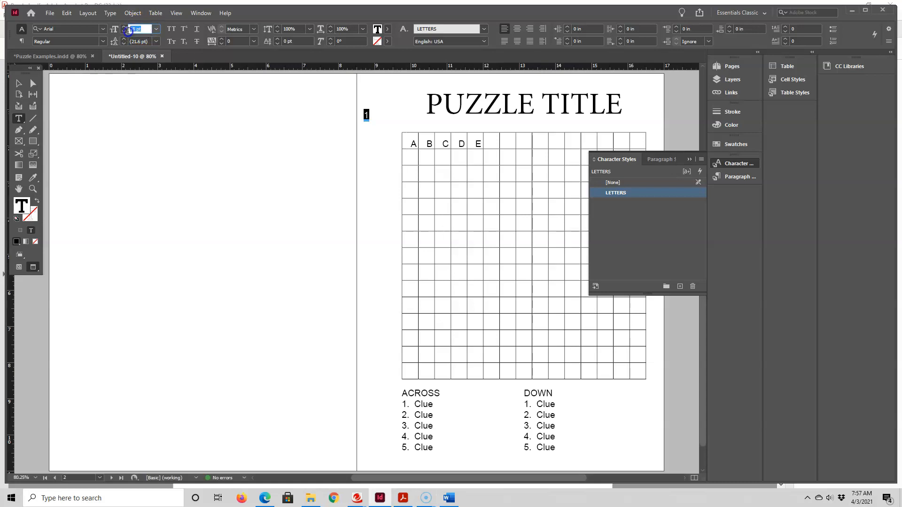
pyautogui.write('16')
pyautogui.press('Tab')
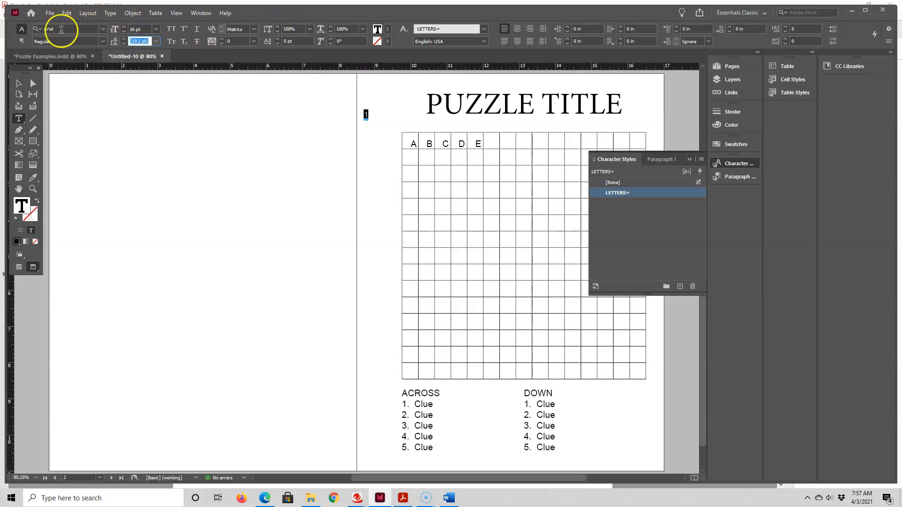
# Resize the number frame to 0.44 by 0.4 in and position it over the first grid cell, with the 1 in the upper-left corner
pyautogui.click(19, 83)
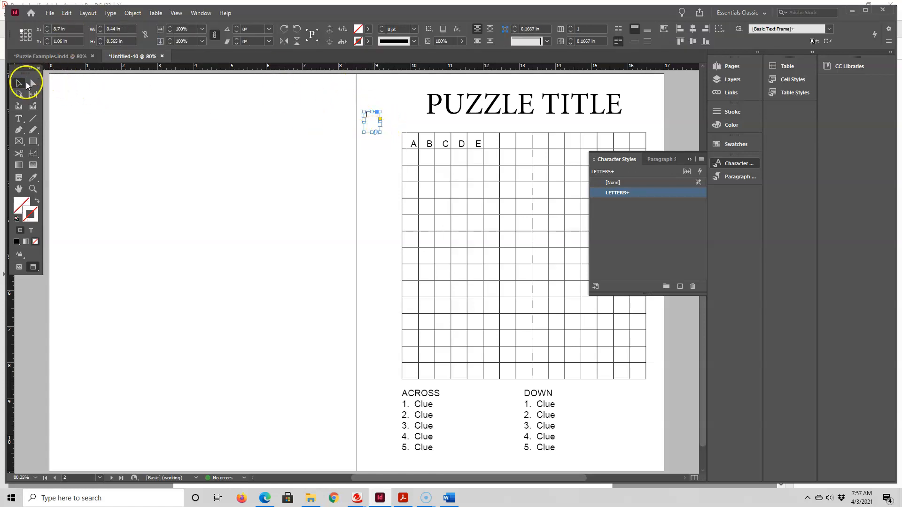
pyautogui.doubleClick(373, 132)
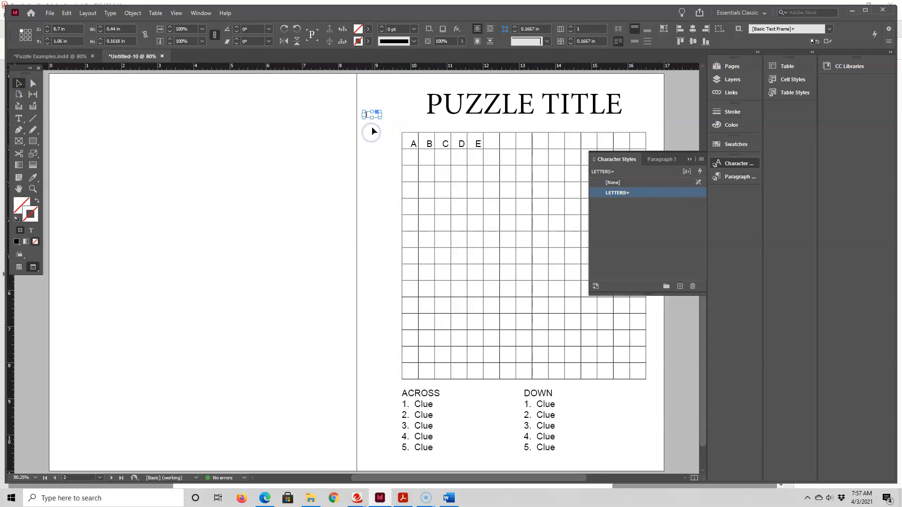
pyautogui.moveTo(373, 119); pyautogui.dragTo(412, 139)
pyautogui.press('Down')
pyautogui.press('Down')
pyautogui.press('Down')
pyautogui.press('Down')
pyautogui.press('Right')
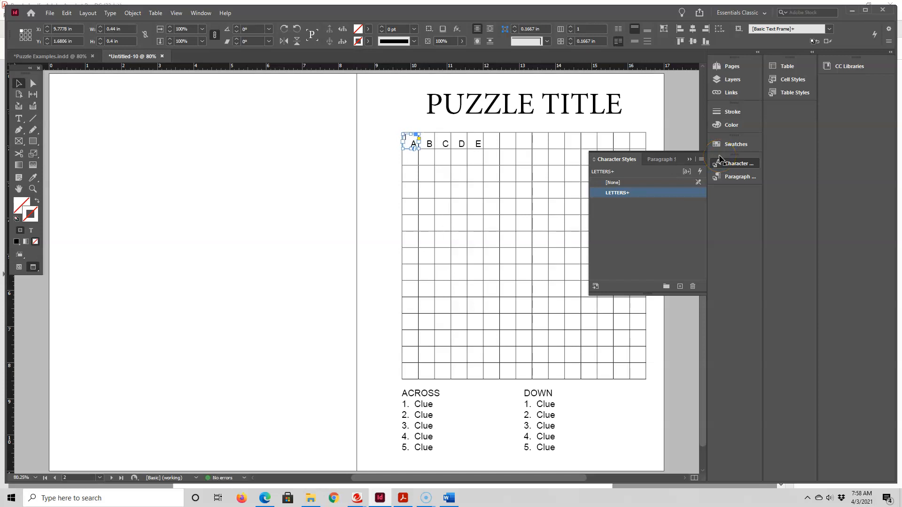
pyautogui.click(389, 97)
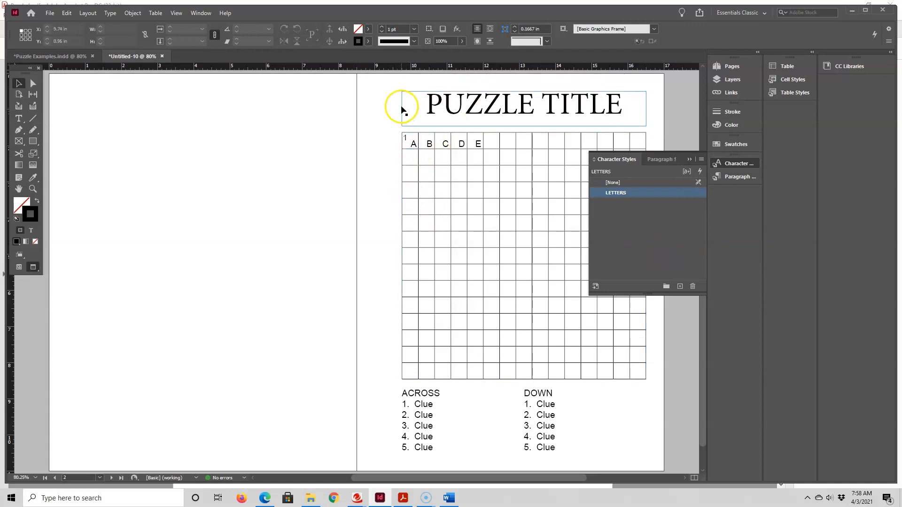
# Move the number frame back into the margin beside the grid and arrange eight pasted copies in a column below it
pyautogui.moveTo(401, 133); pyautogui.dragTo(380, 115)
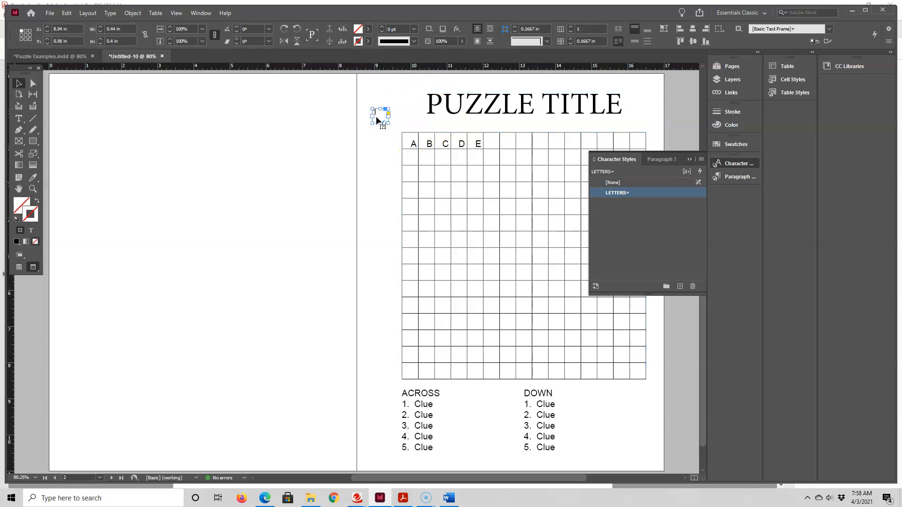
pyautogui.rightClick(376, 117)
pyautogui.click(388, 137)
pyautogui.rightClick(377, 136)
pyautogui.click(390, 167)
pyautogui.moveTo(353, 274); pyautogui.dragTo(376, 133)
pyautogui.hotkey('ctrl', 'v')
pyautogui.moveTo(353, 271); pyautogui.dragTo(373, 157)
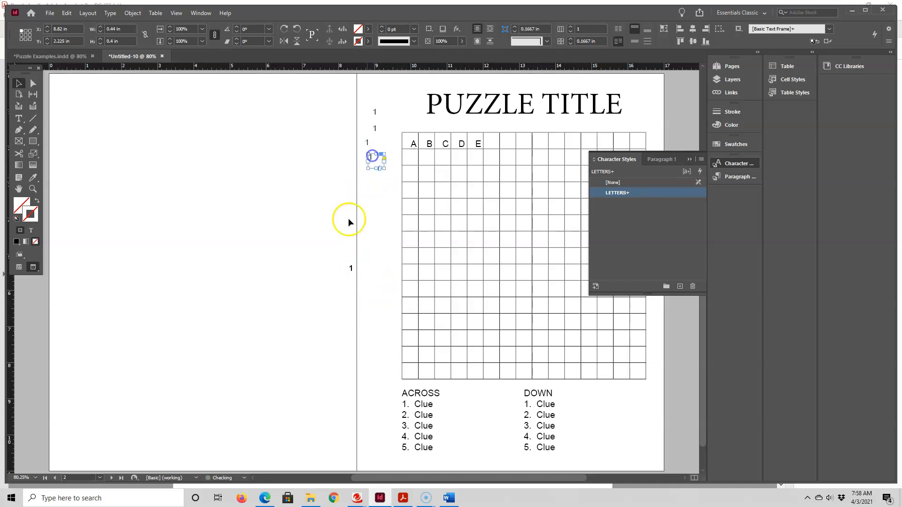
pyautogui.moveTo(348, 268); pyautogui.dragTo(371, 180)
pyautogui.moveTo(349, 269); pyautogui.dragTo(371, 281)
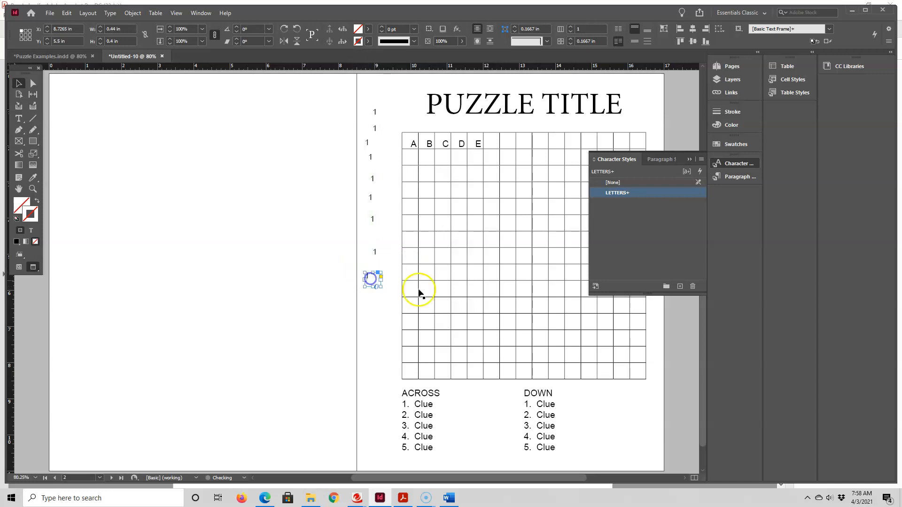
# Renumber the eight copied number frames from 2 to 9, going down the column
pyautogui.doubleClick(375, 128)
pyautogui.doubleClick(374, 128)
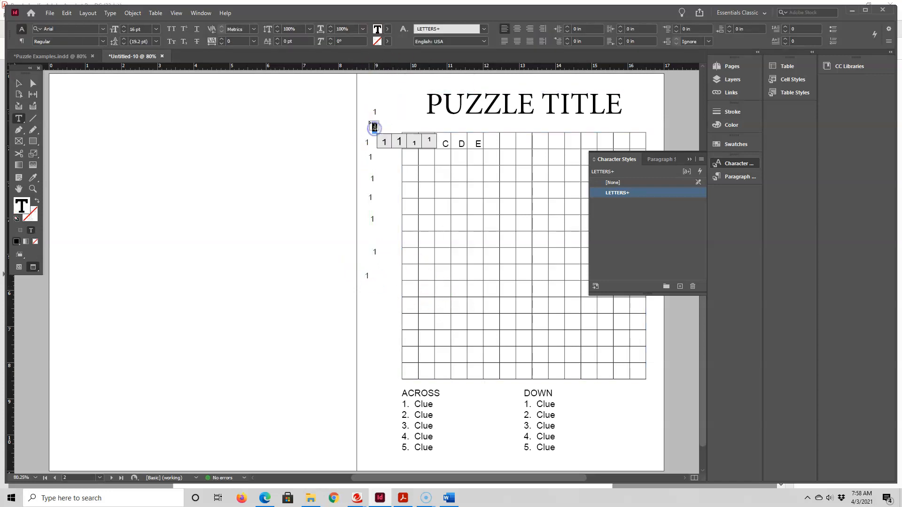
pyautogui.write('2')
pyautogui.doubleClick(366, 142)
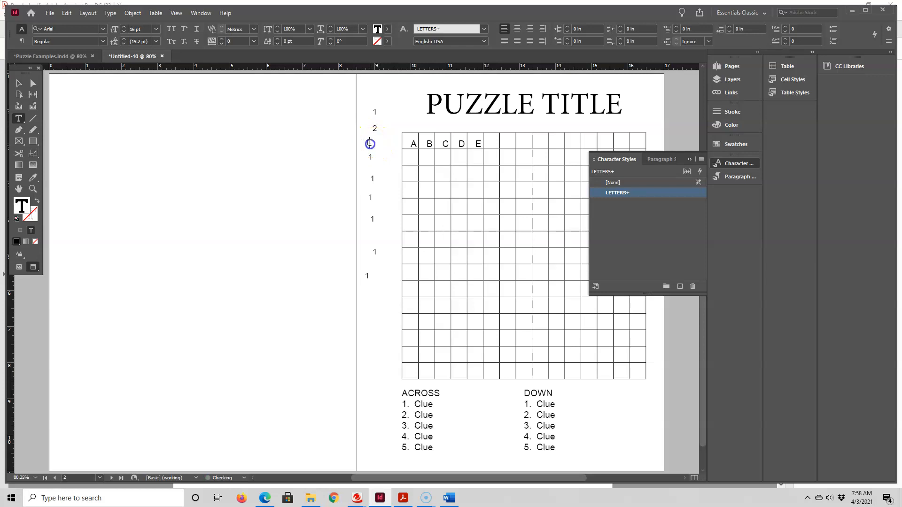
pyautogui.write('3')
pyautogui.doubleClick(361, 156)
pyautogui.write('4')
pyautogui.doubleClick(371, 179)
pyautogui.write('5')
pyautogui.doubleClick(371, 197)
pyautogui.write('6')
pyautogui.doubleClick(374, 219)
pyautogui.doubleClick(368, 218)
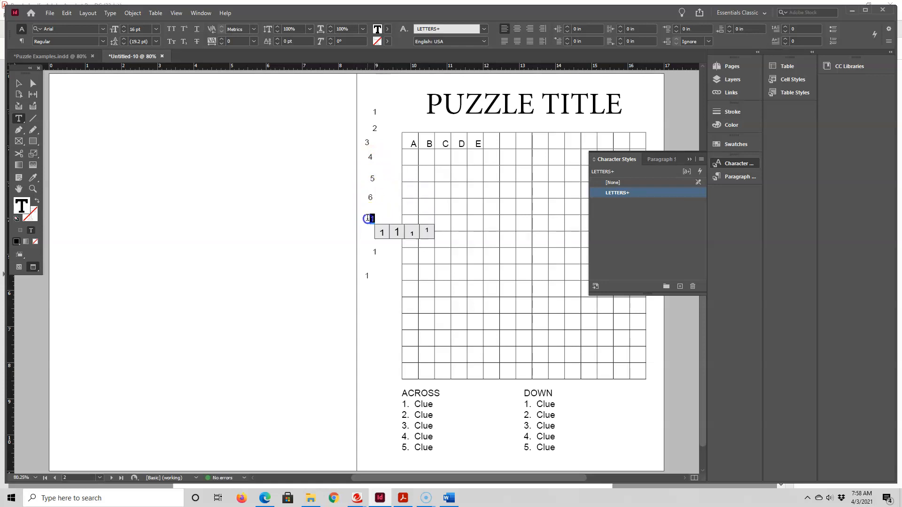
pyautogui.write('7')
pyautogui.doubleClick(373, 252)
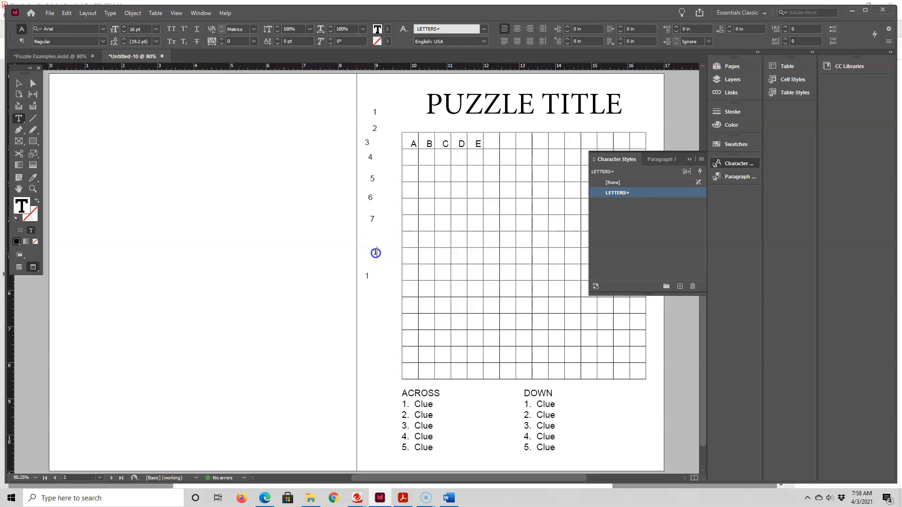
pyautogui.write('8')
pyautogui.doubleClick(367, 276)
pyautogui.write('9')
# Switch to the Puzzle Examples.indd document and examine the alternative State Capitals crossword design and its solution on the following spread
pyautogui.click(34, 56)
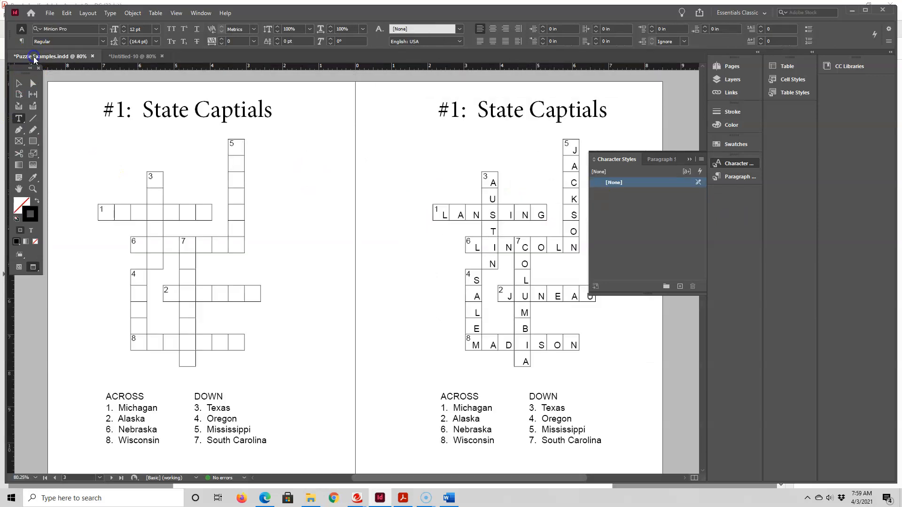
pyautogui.click(689, 160)
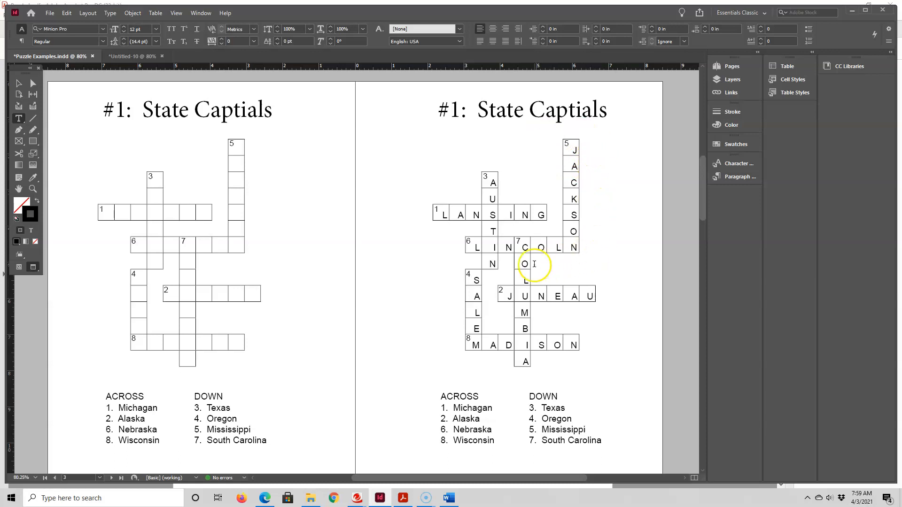
pyautogui.scroll(-10, 616, 296)
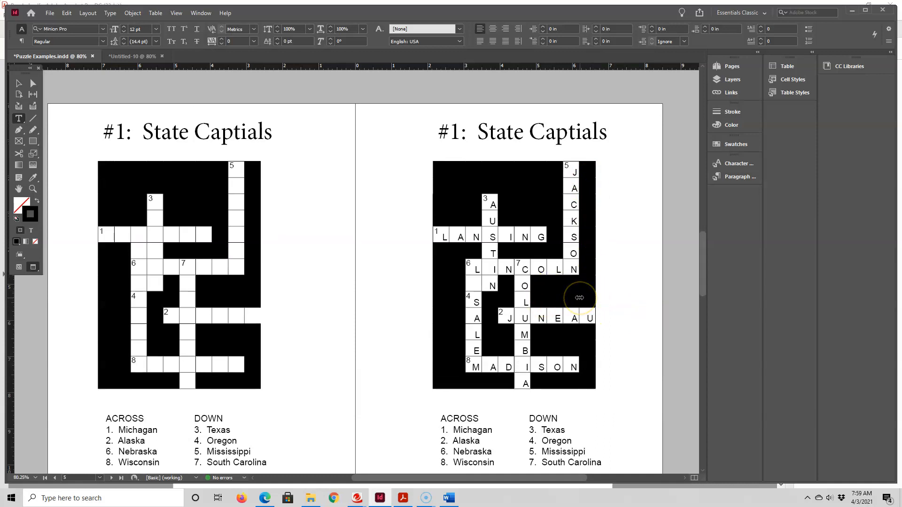
# Return to the earlier spread and examine the State Capitals crossword version with a blank white background and its solution
pyautogui.click(580, 297)
pyautogui.scroll(6, 576, 297)
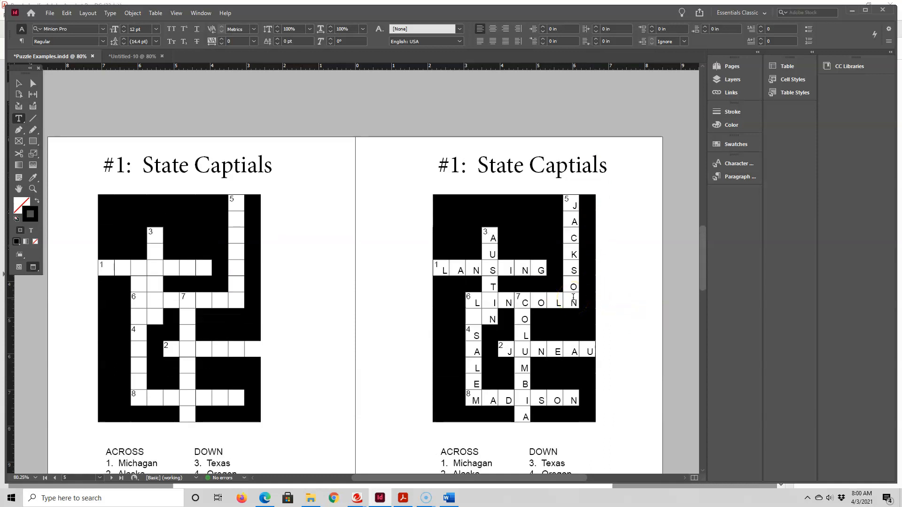
pyautogui.scroll(7, 571, 297)
pyautogui.scroll(1, 558, 302)
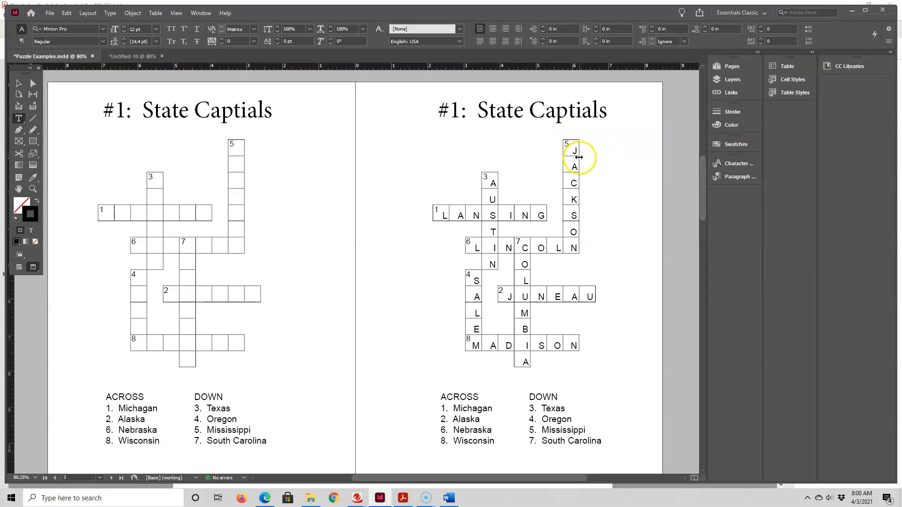
# In the Untitled-10 document, create a cell style from the second cell of the grid's second row and name it Cell - Blank
pyautogui.click(114, 58)
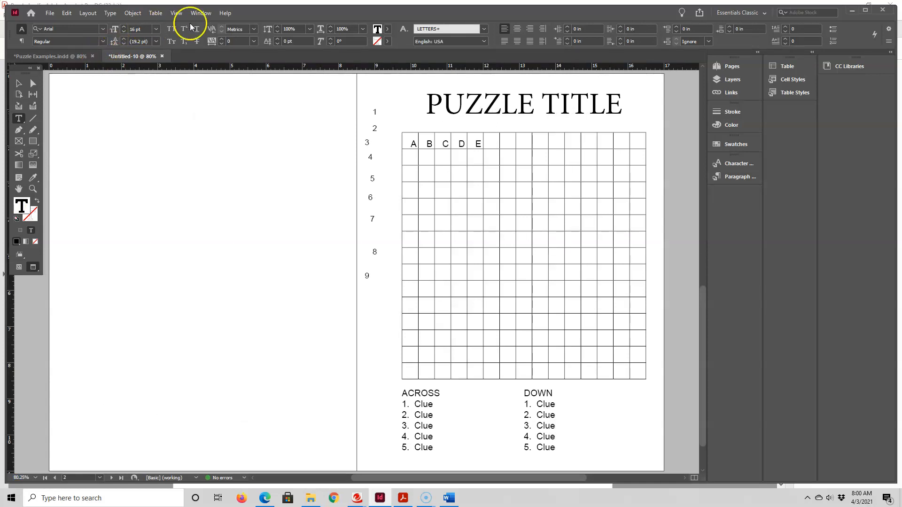
pyautogui.click(201, 14)
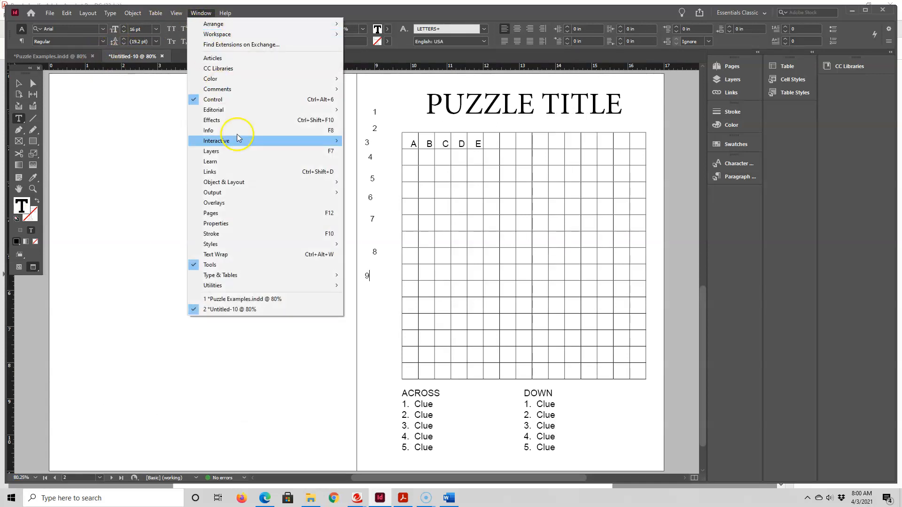
pyautogui.click(229, 245)
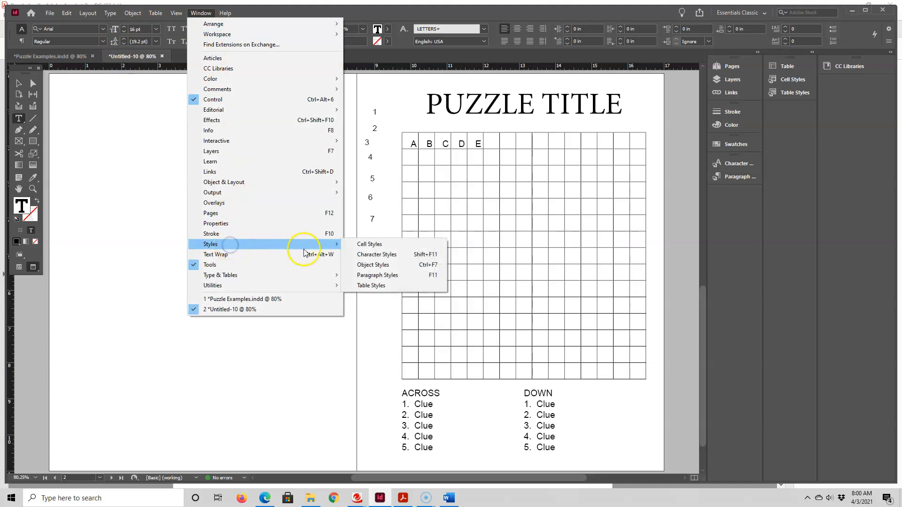
pyautogui.click(369, 244)
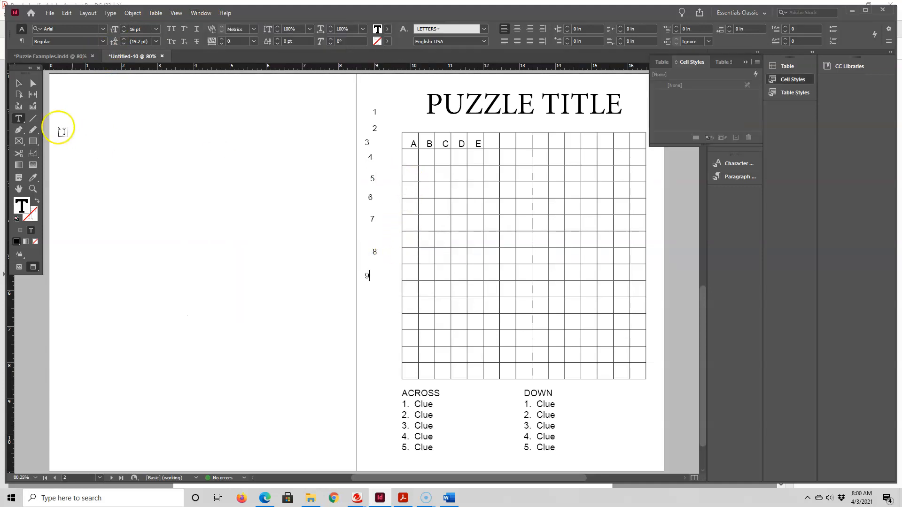
pyautogui.click(425, 156)
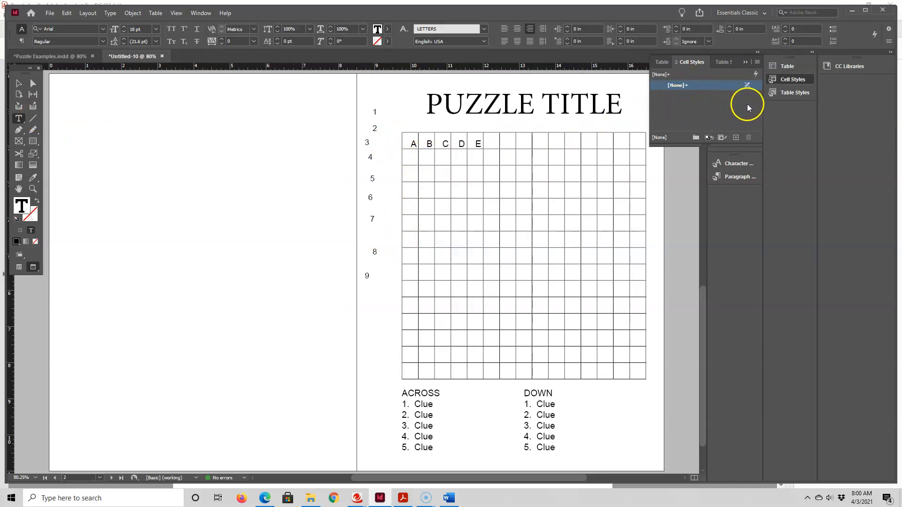
pyautogui.click(735, 138)
pyautogui.doubleClick(678, 95)
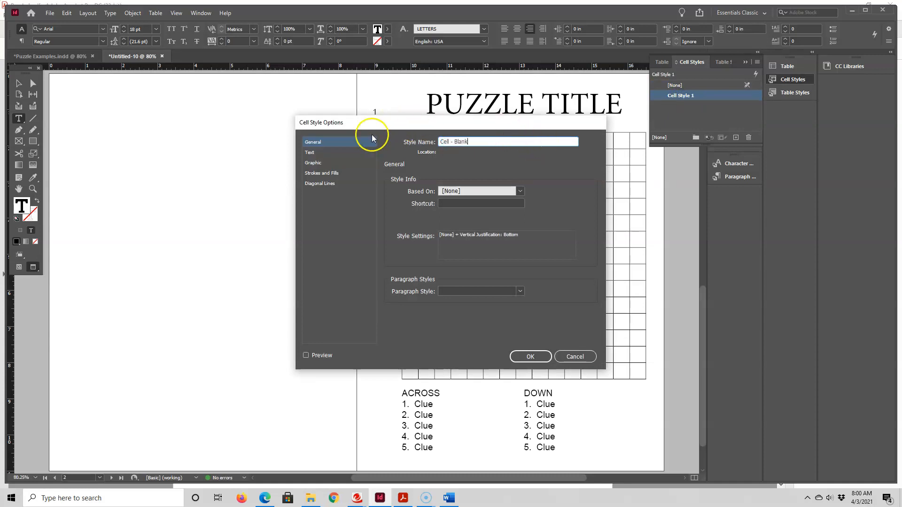
# Set the Cell - Blank style's stroke weight to 0 pt on all four cell edges and save the style
pyautogui.click(330, 174)
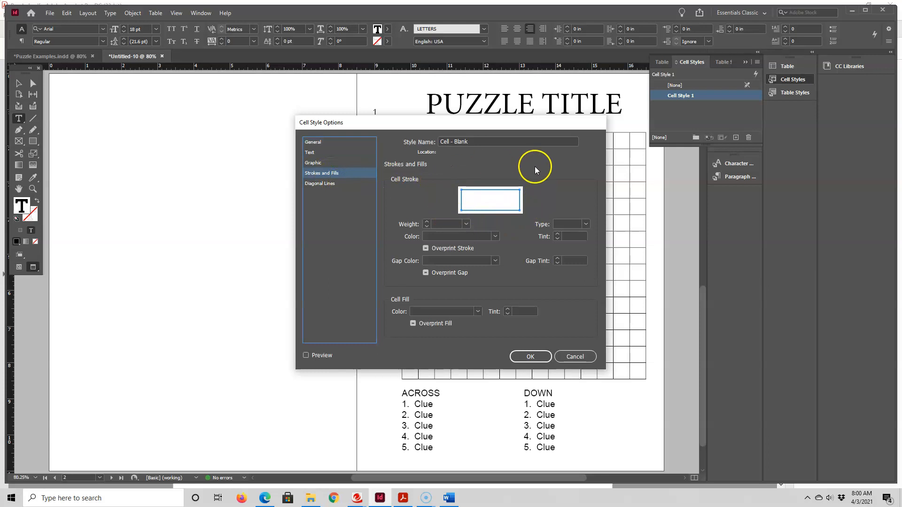
pyautogui.click(498, 210)
pyautogui.click(504, 212)
pyautogui.click(427, 222)
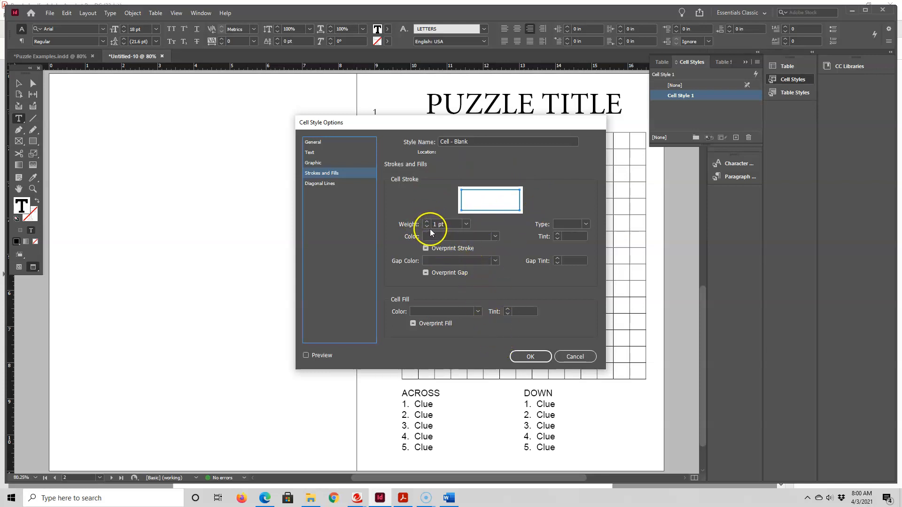
pyautogui.click(426, 228)
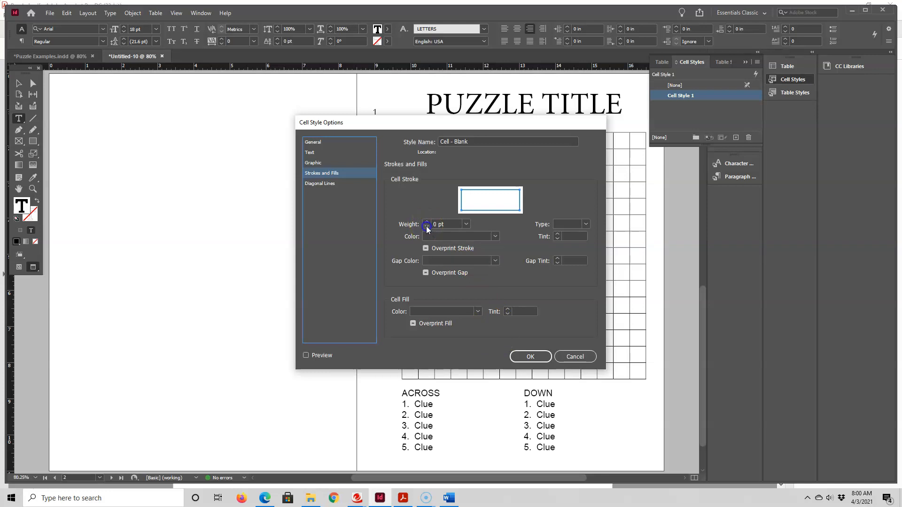
pyautogui.click(470, 143)
pyautogui.click(530, 357)
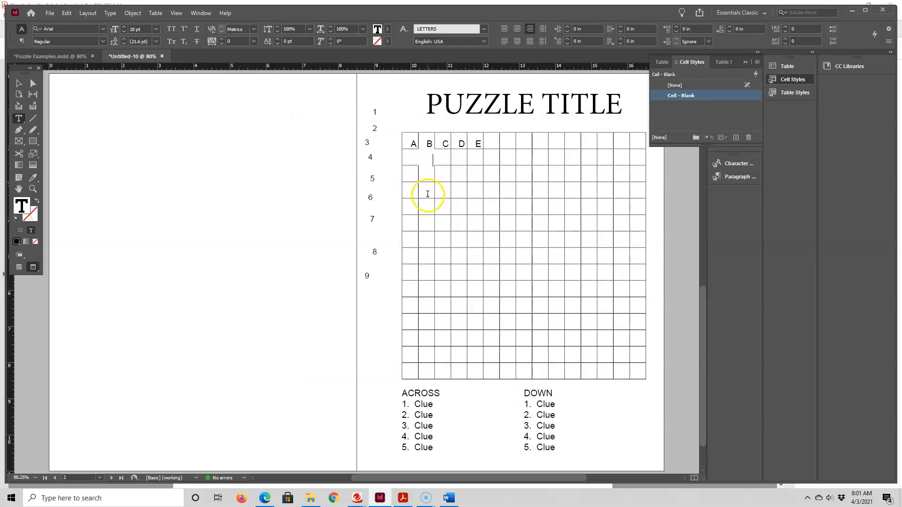
# Apply the Cell - Blank style to grid columns 2 to 5 in rows 4 to 6 and in rows 8 to 10
pyautogui.moveTo(423, 194); pyautogui.dragTo(457, 222)
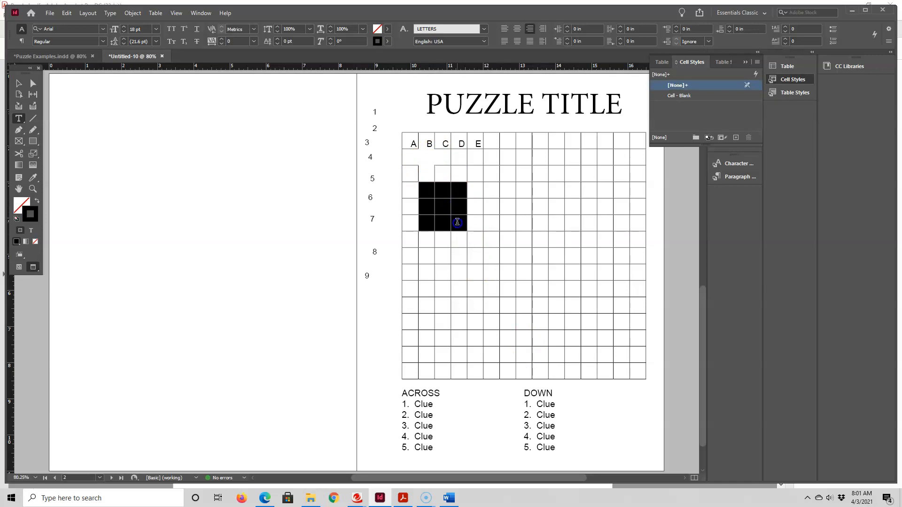
pyautogui.click(678, 99)
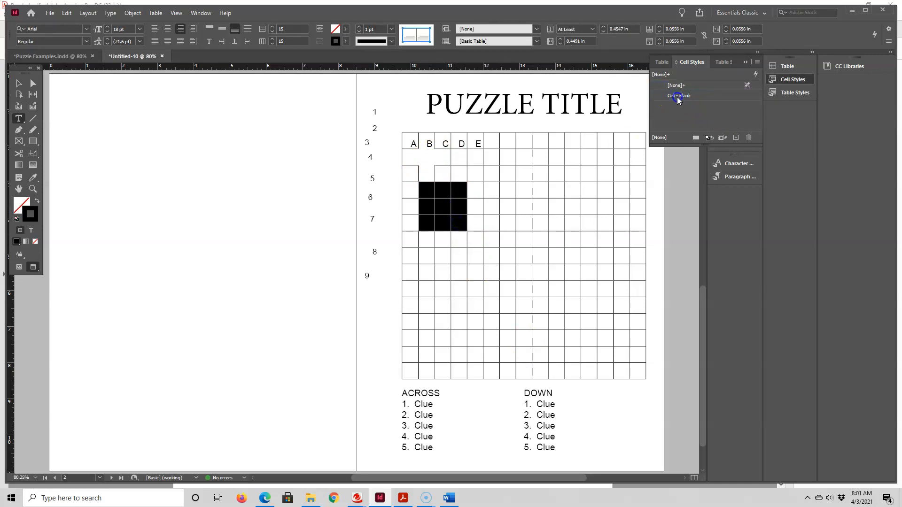
pyautogui.click(500, 192)
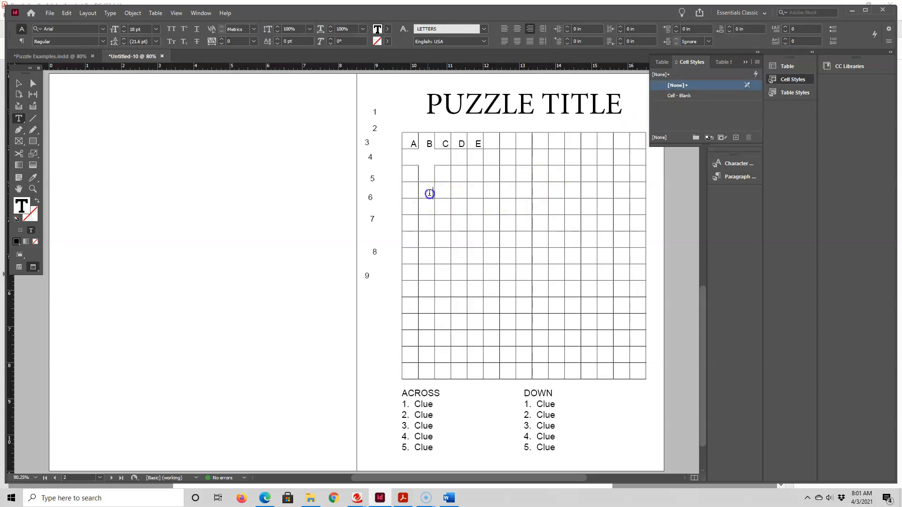
pyautogui.moveTo(429, 193); pyautogui.dragTo(479, 222)
pyautogui.click(682, 96)
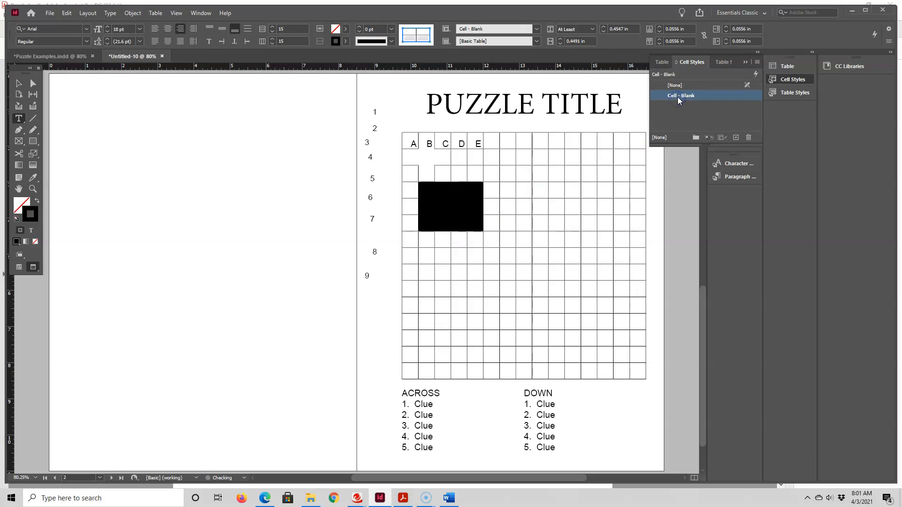
pyautogui.click(489, 194)
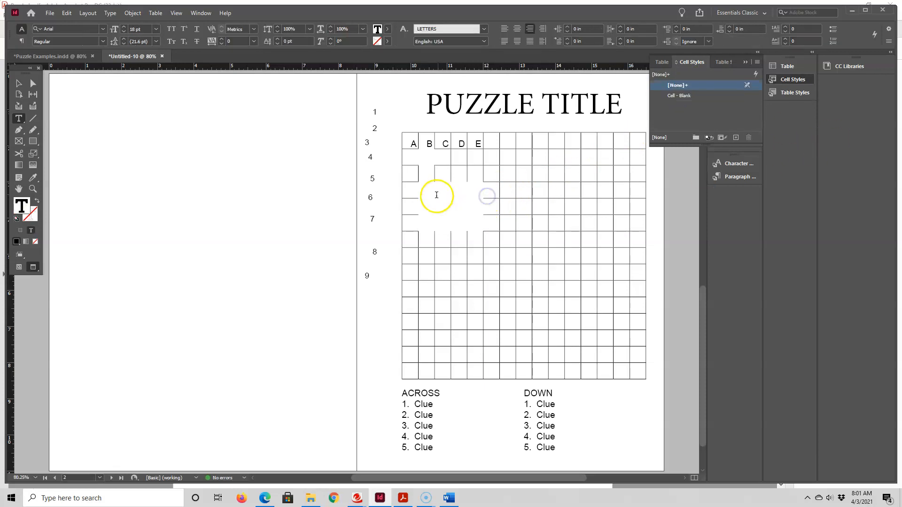
pyautogui.moveTo(432, 259); pyautogui.dragTo(477, 288)
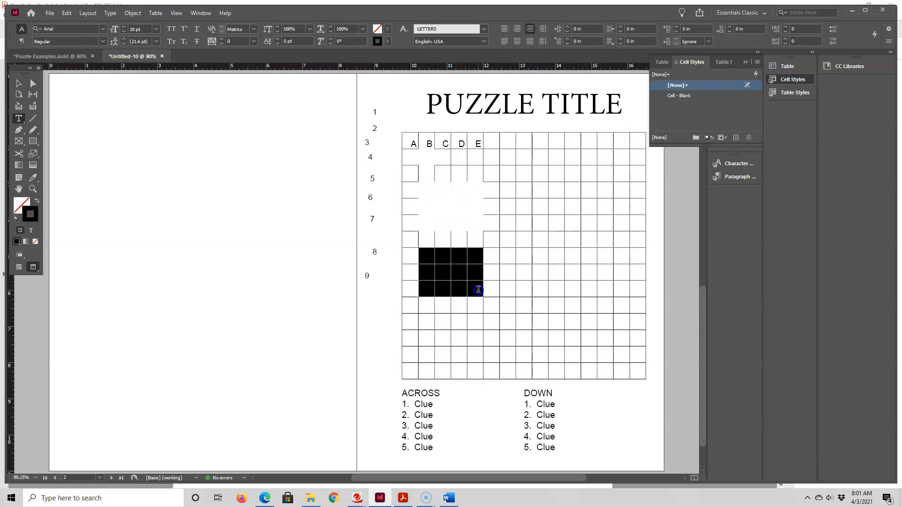
pyautogui.click(680, 96)
# Create a cell style named Cell - 4 Borders, based on Cell - Blank, with a 1 pt stroke on all edges
pyautogui.click(463, 225)
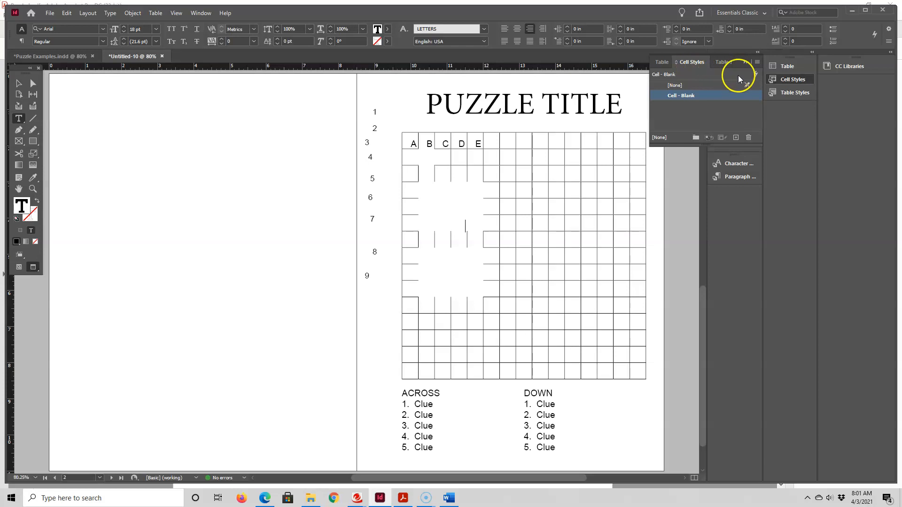
pyautogui.click(736, 137)
pyautogui.doubleClick(679, 106)
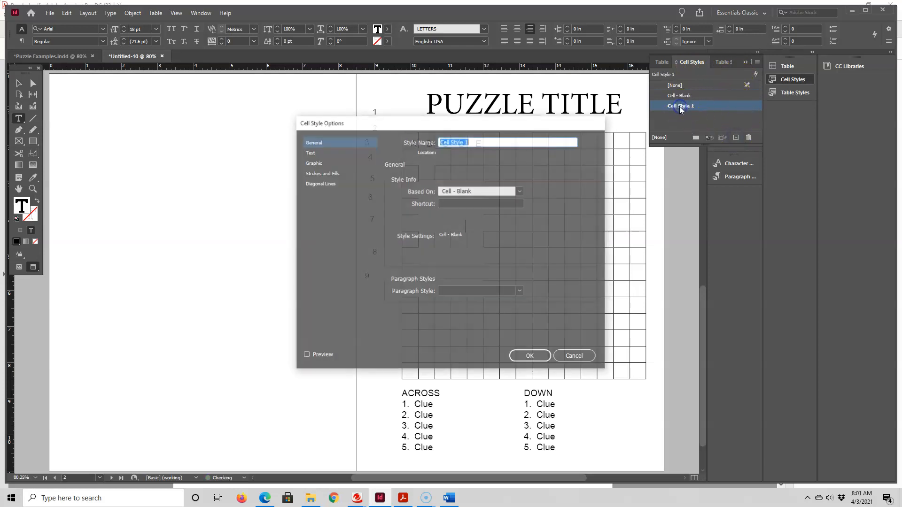
pyautogui.write('Cell')
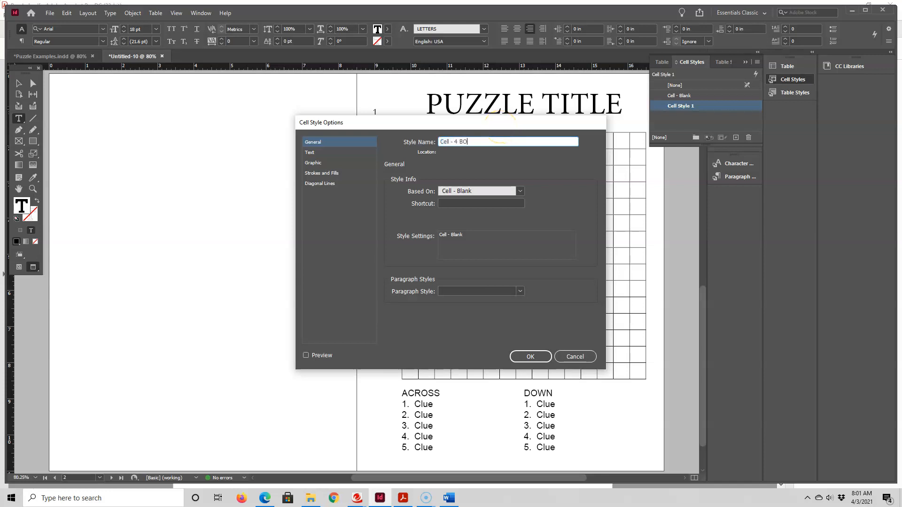
pyautogui.write(' - 4 Borders')
pyautogui.click(324, 172)
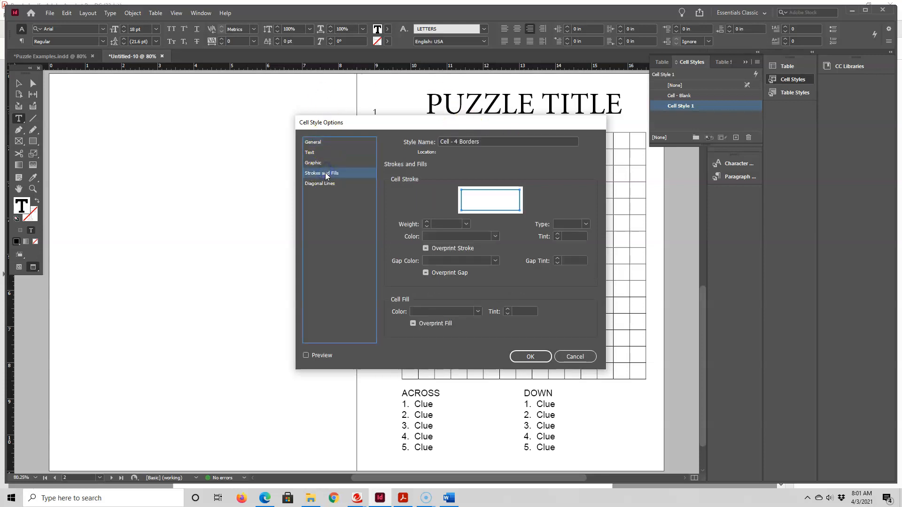
pyautogui.click(427, 222)
pyautogui.click(530, 356)
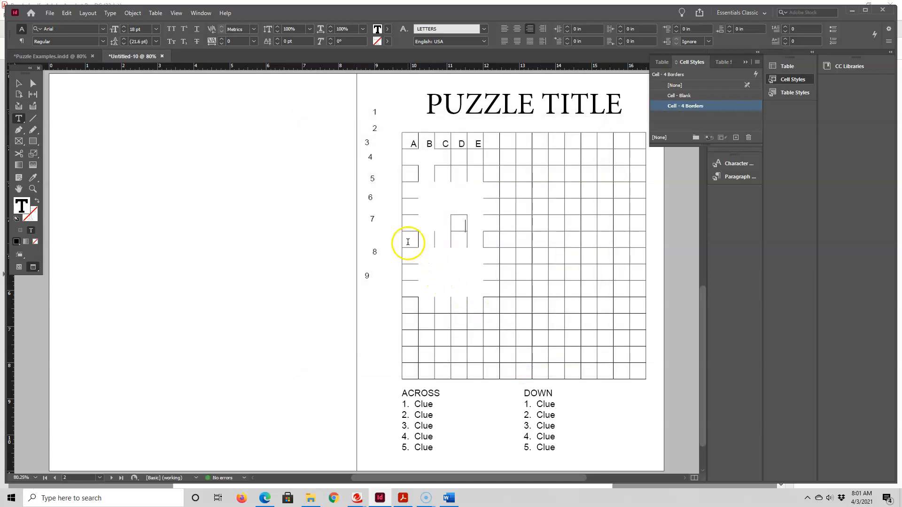
# Apply the Cell - 4 Borders style to the block spanning grid columns 1 to 6 and rows 6 to 10
pyautogui.moveTo(408, 224); pyautogui.dragTo(492, 291)
pyautogui.click(683, 110)
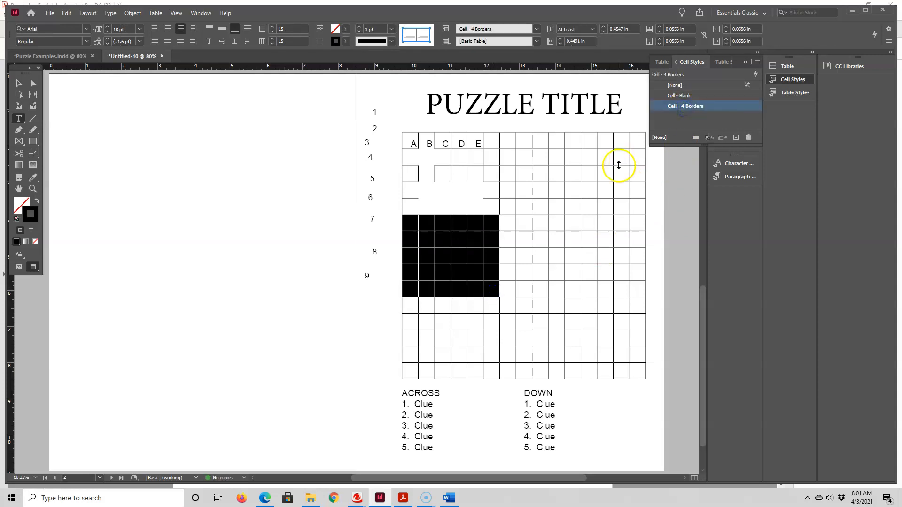
pyautogui.click(590, 158)
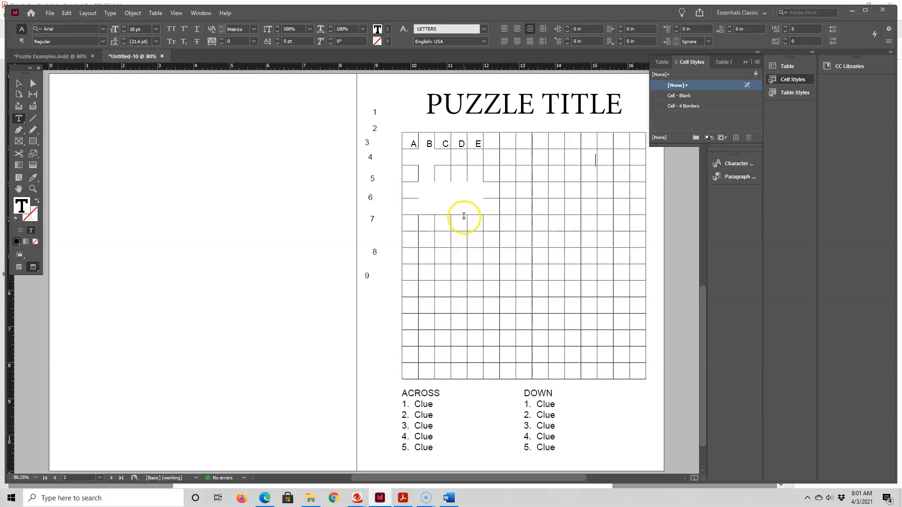
# Create a cell style named Cell - Black with a 1 pt stroke and a [Black] cell fill
pyautogui.click(737, 138)
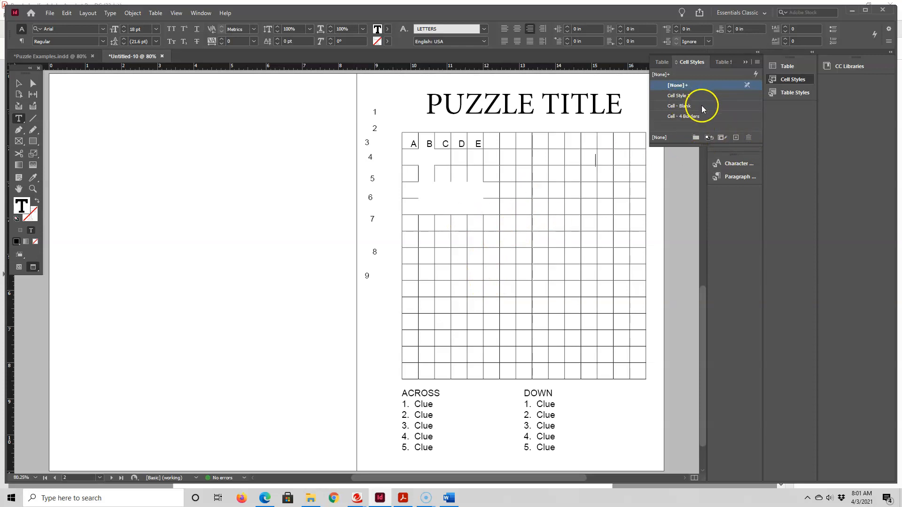
pyautogui.doubleClick(676, 95)
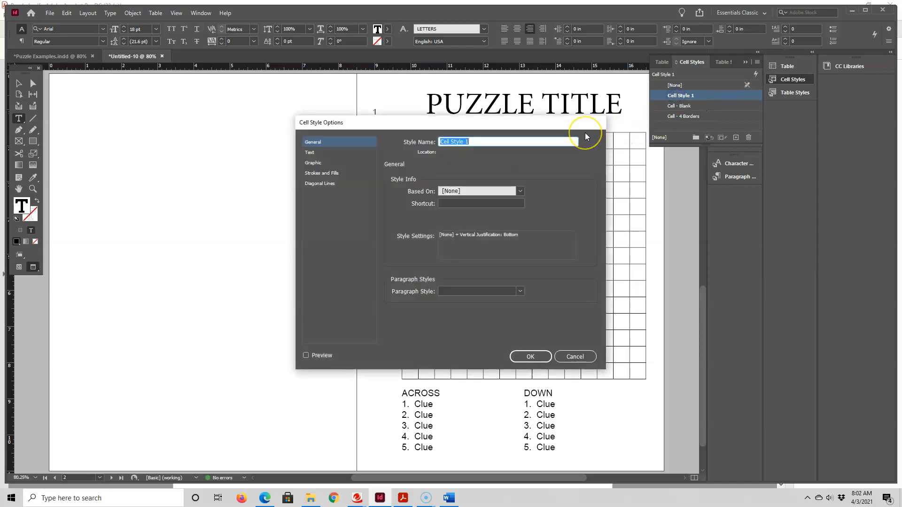
pyautogui.write('Cell - Black')
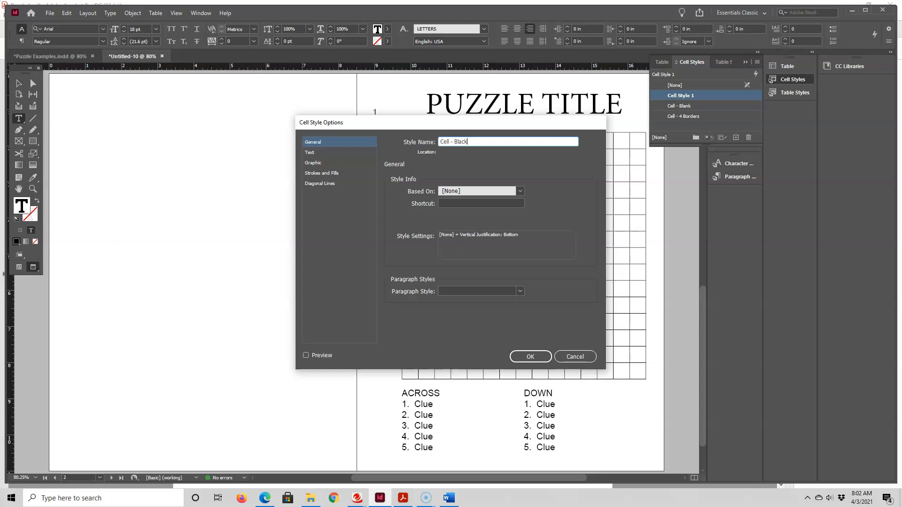
pyautogui.click(322, 173)
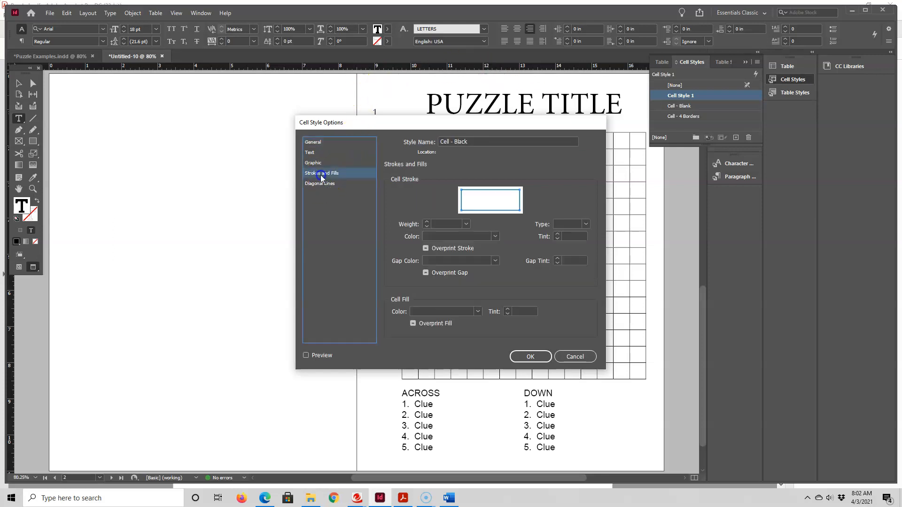
pyautogui.click(426, 222)
pyautogui.click(475, 312)
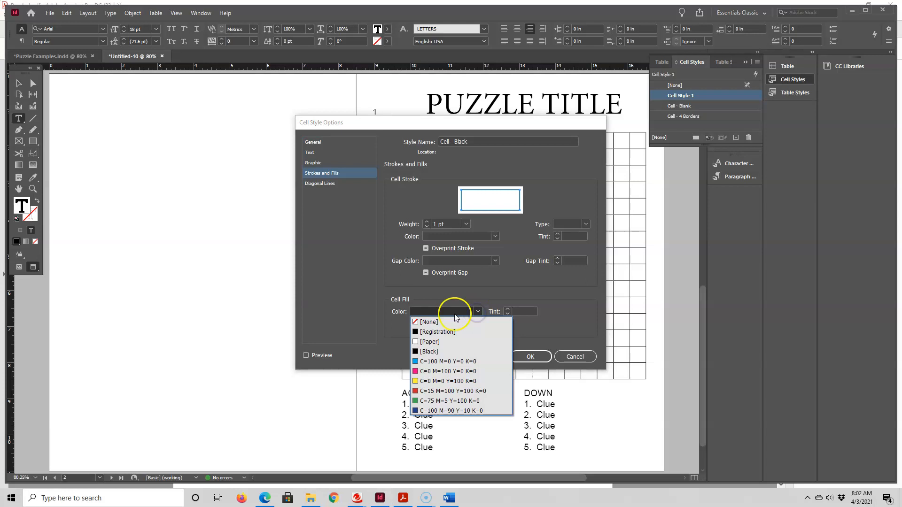
pyautogui.click(430, 352)
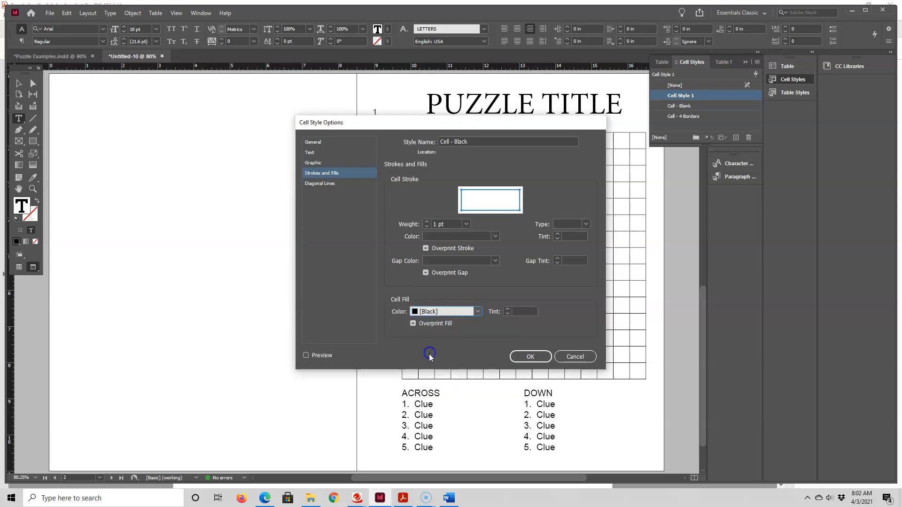
pyautogui.click(528, 357)
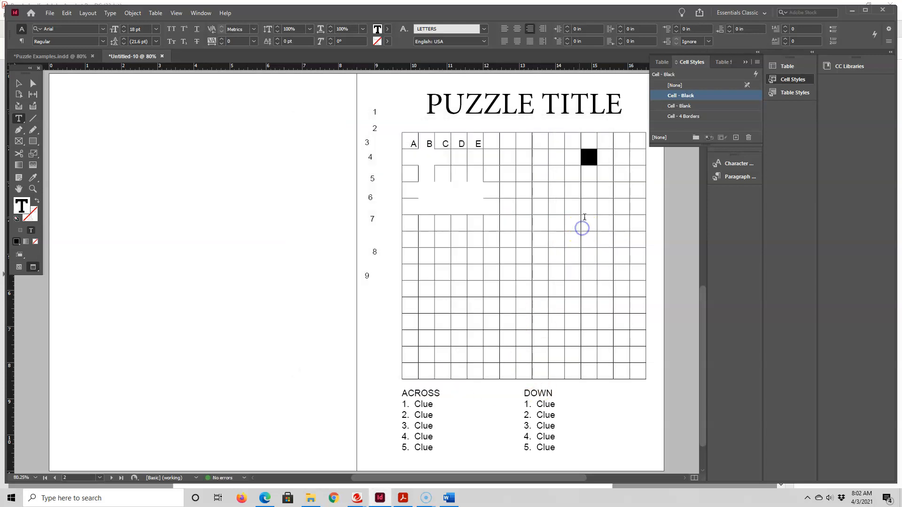
# Apply the Cell - Black style to the six-by-six block spanning grid columns 3 to 8 and rows 7 to 12
pyautogui.click(595, 158)
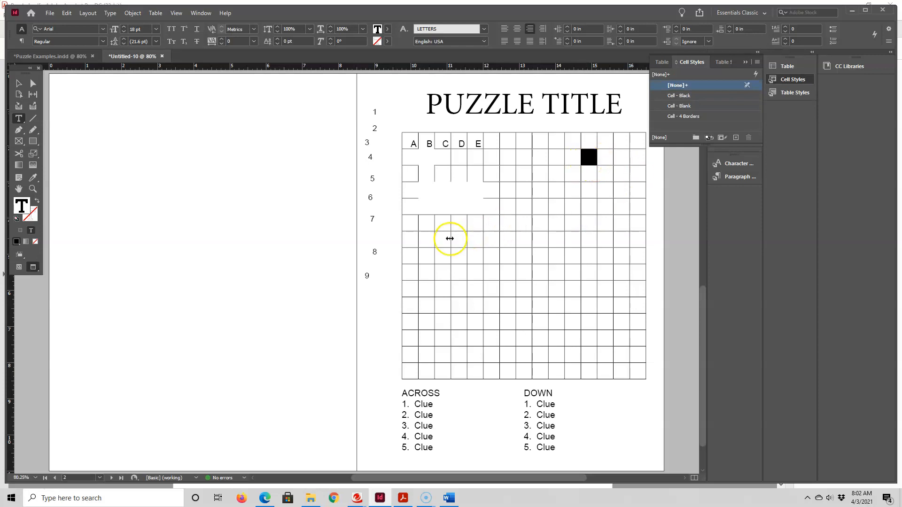
pyautogui.moveTo(439, 238); pyautogui.dragTo(530, 319)
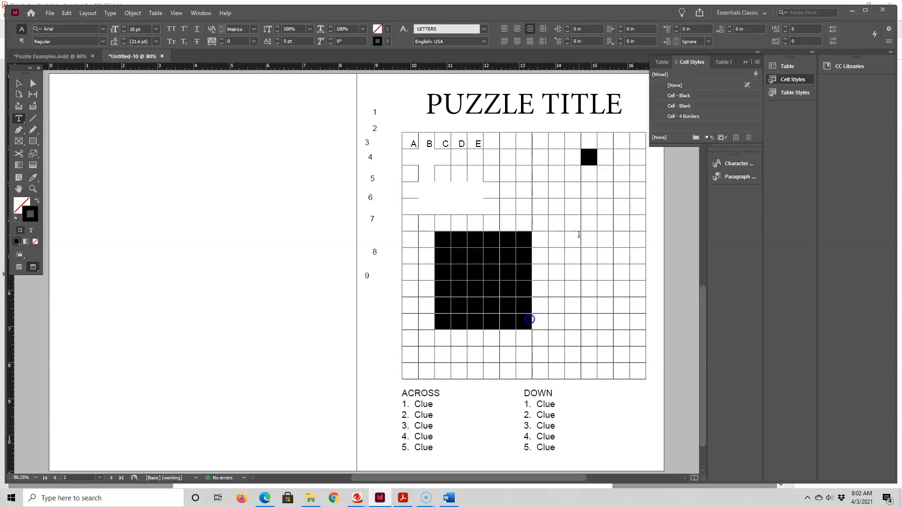
pyautogui.click(691, 96)
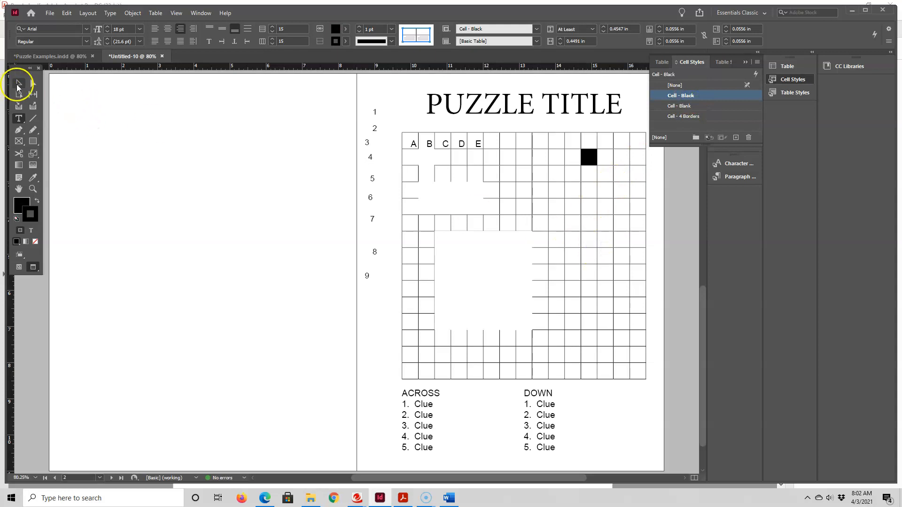
# Apply the Cell - Blank style to the block spanning grid columns 11 to 14 and rows 6 to 8
pyautogui.click(18, 85)
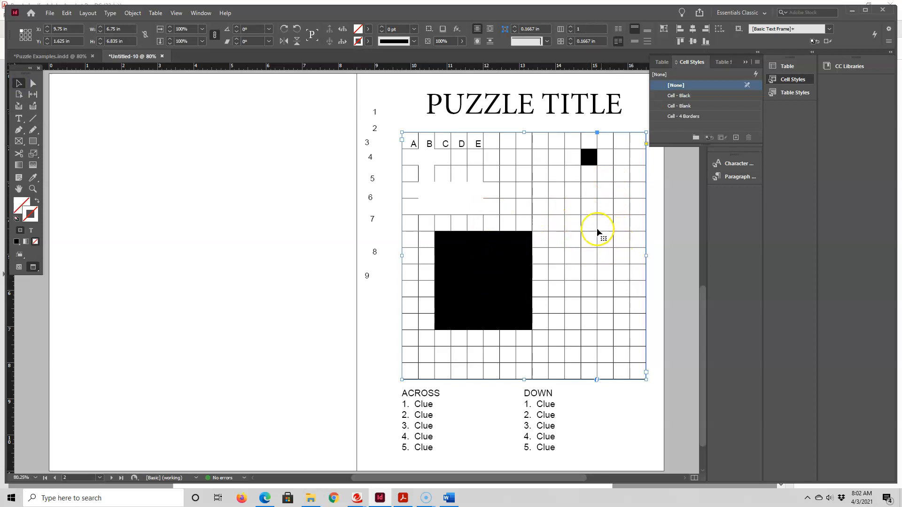
pyautogui.doubleClick(578, 230)
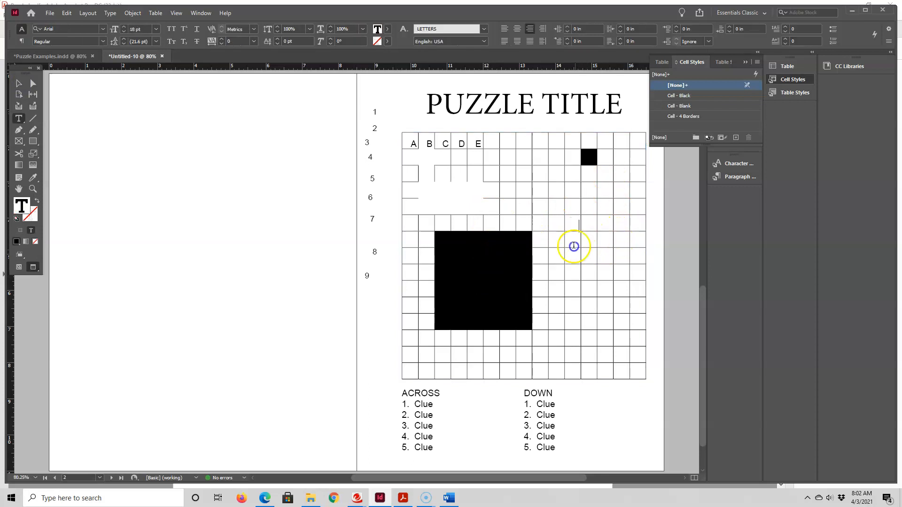
pyautogui.moveTo(578, 216); pyautogui.dragTo(615, 250)
pyautogui.click(682, 106)
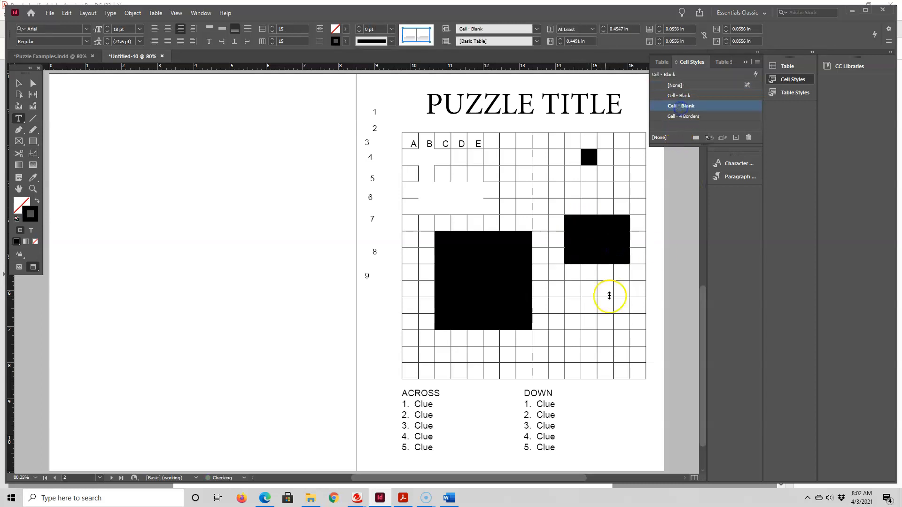
# Apply the Cell - 4 Borders style to every cell of the 15 by 15 grid
pyautogui.click(589, 291)
pyautogui.moveTo(414, 149); pyautogui.dragTo(635, 369)
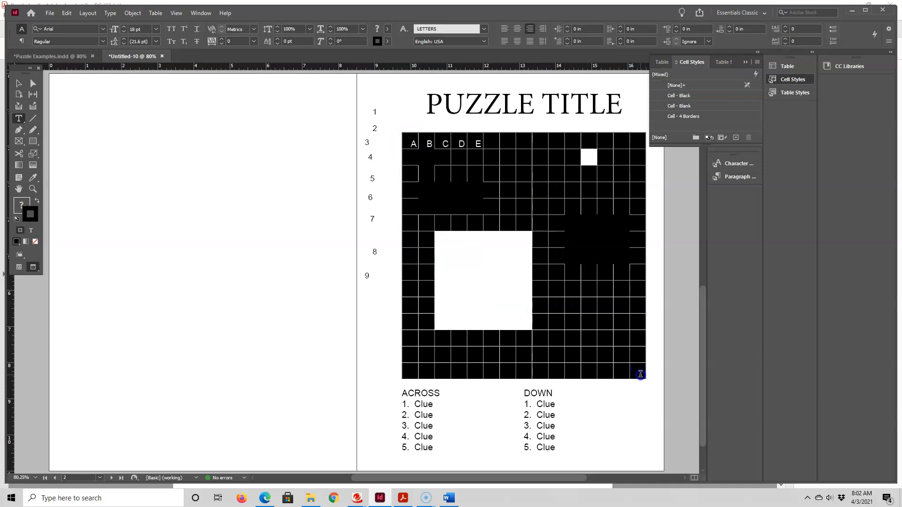
pyautogui.click(689, 117)
pyautogui.click(672, 179)
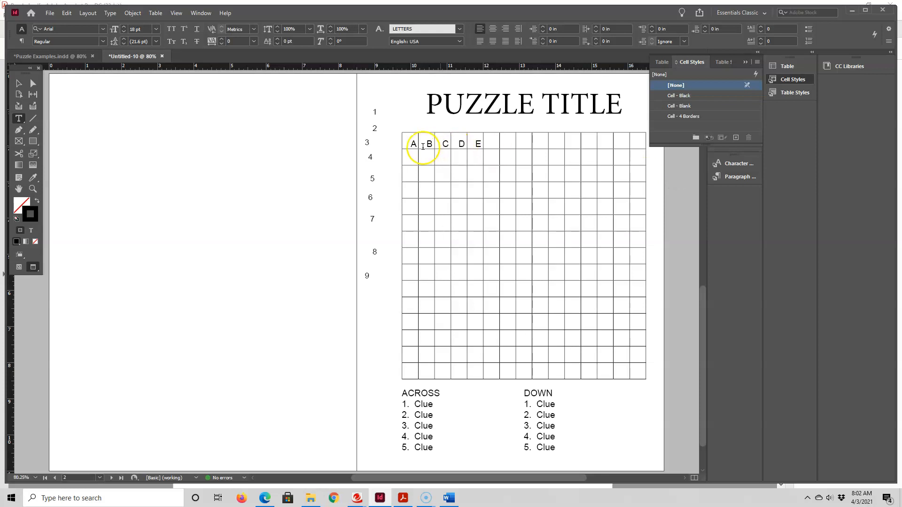
# Delete the letters A to E from the first five cells of the grid's top row
pyautogui.click(410, 144)
pyautogui.moveTo(411, 144); pyautogui.dragTo(468, 145)
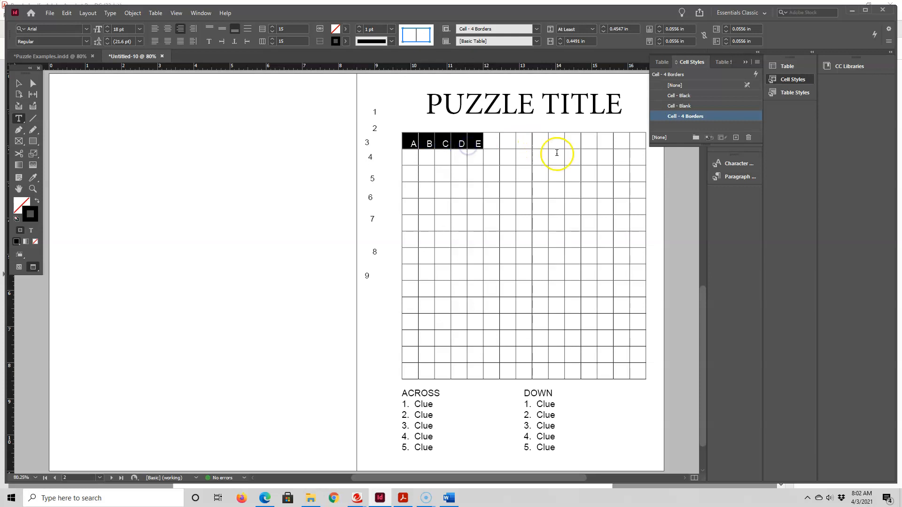
pyautogui.press('Delete')
# Deselect the grid and collapse the list of cell styles
pyautogui.click(15, 82)
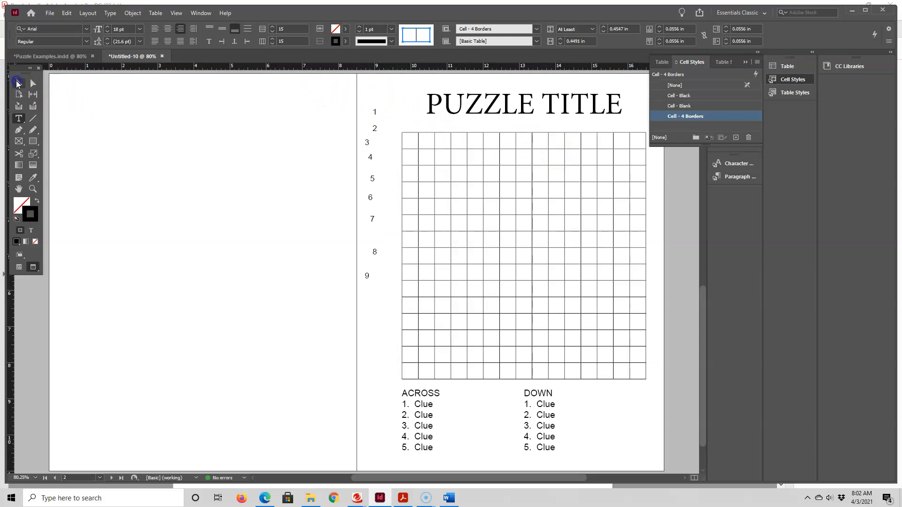
pyautogui.click(175, 107)
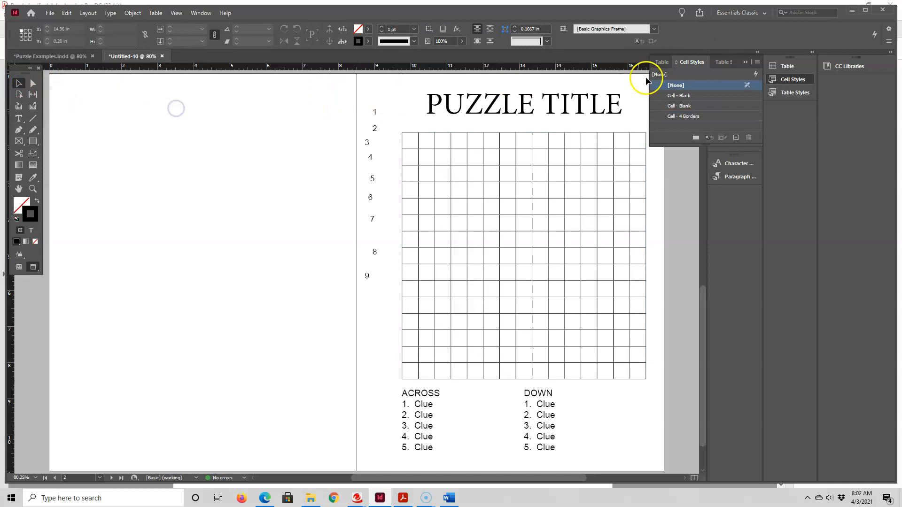
pyautogui.click(741, 65)
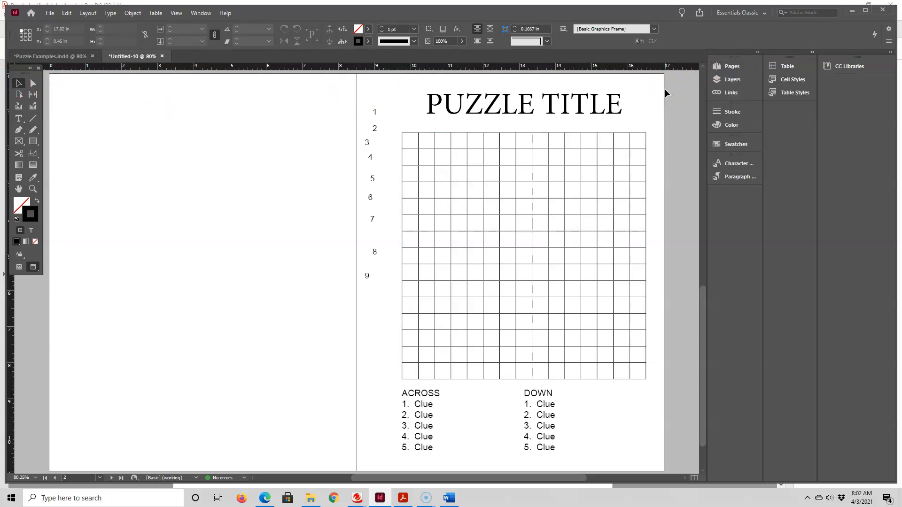